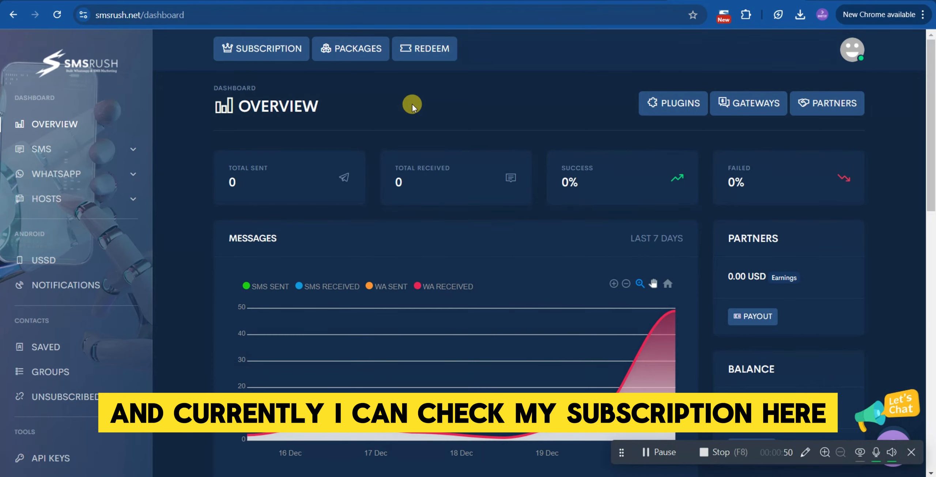
# Open the subscription details and review the current package and its daily limits.
pyautogui.click(272, 49)
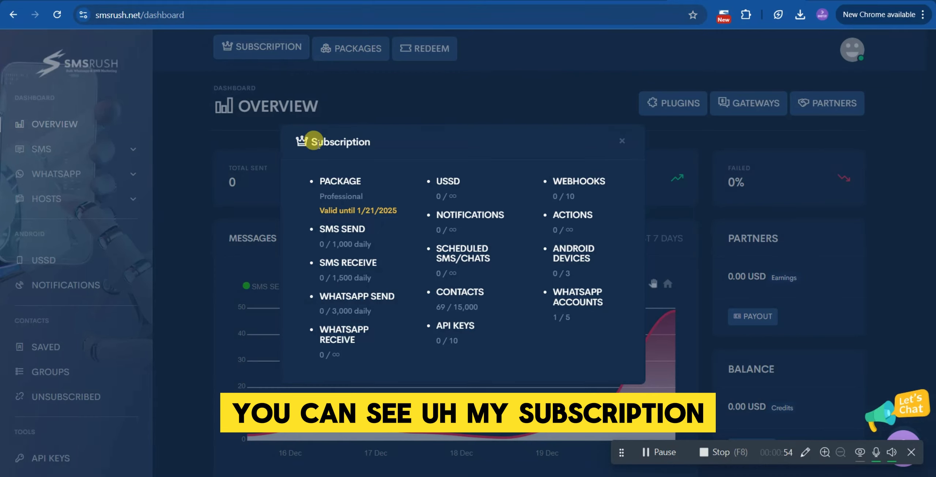
pyautogui.moveTo(364, 196); pyautogui.dragTo(318, 198)
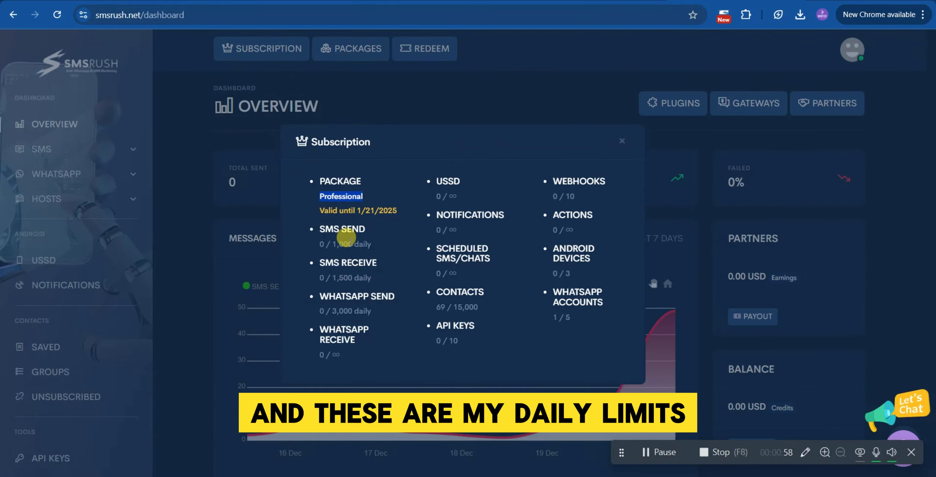
pyautogui.moveTo(331, 244); pyautogui.dragTo(359, 228)
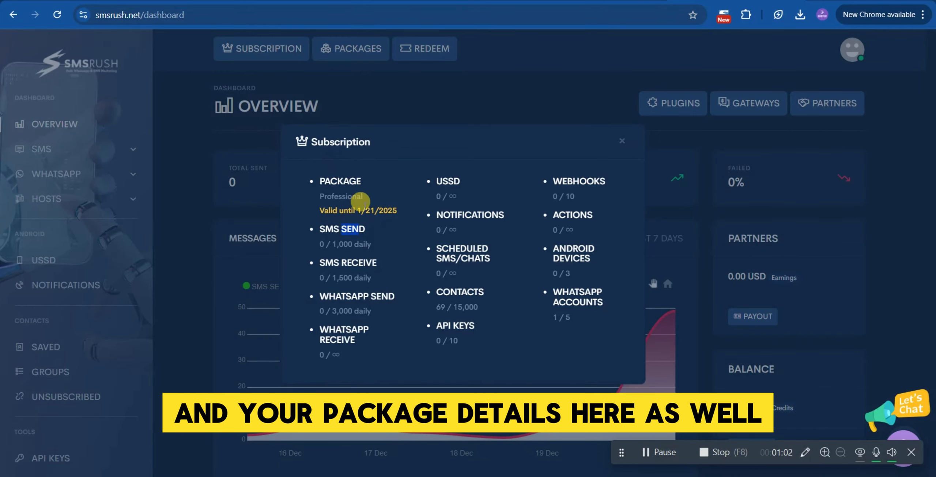
pyautogui.click(622, 143)
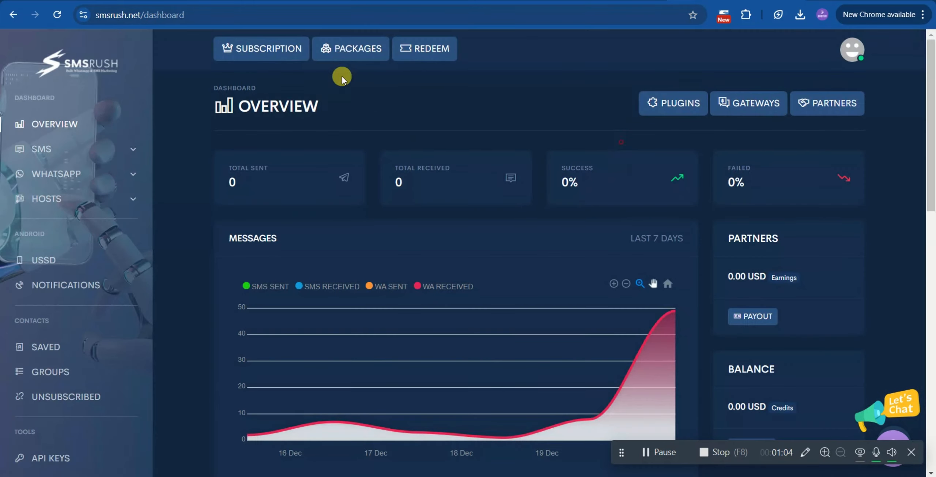
# Open the packages page and browse the available subscription plans.
pyautogui.click(354, 59)
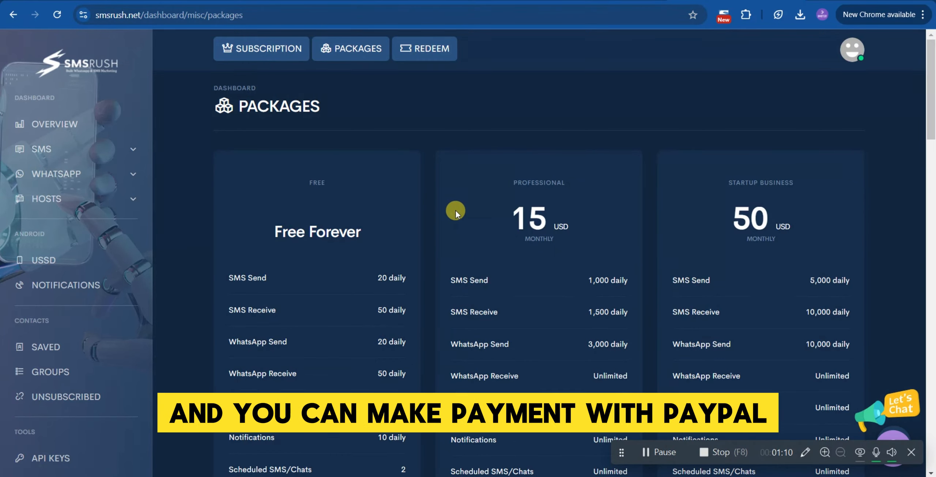
pyautogui.scroll(-10, 457, 214)
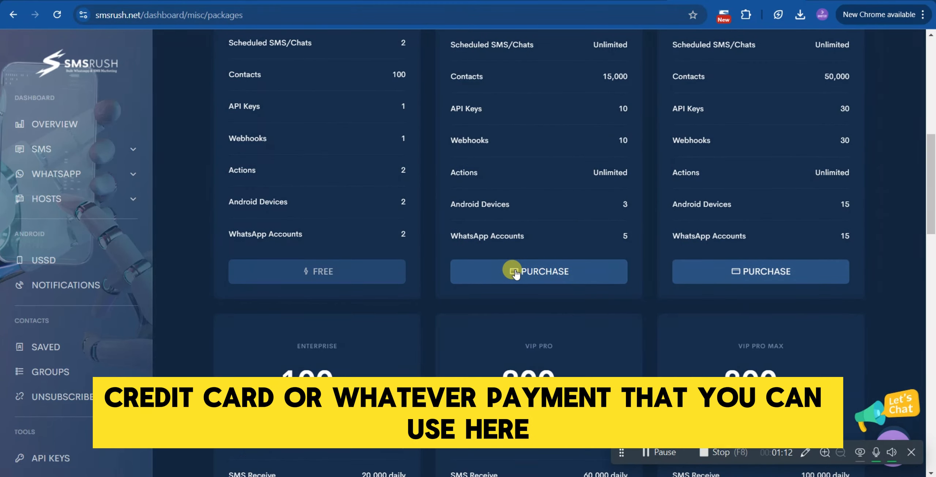
pyautogui.scroll(3, 513, 264)
pyautogui.scroll(-7, 535, 257)
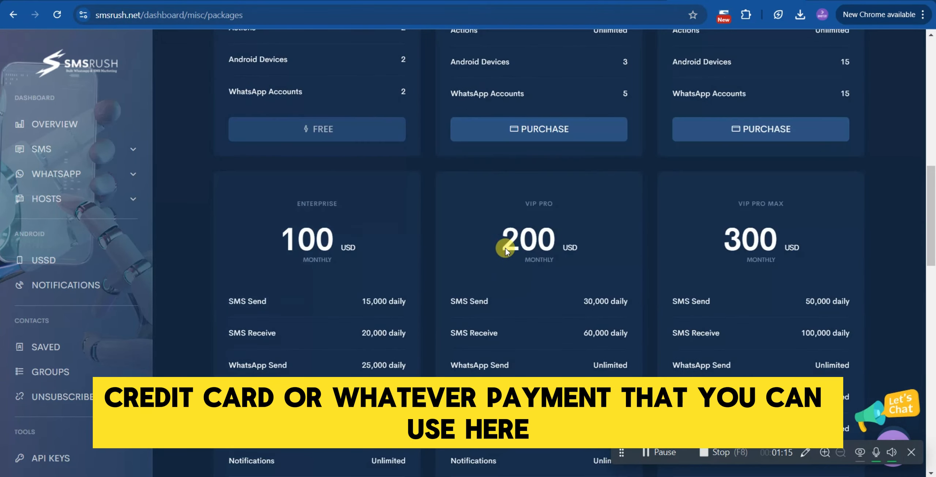
# Start purchasing the Professional package and set the month duration to 11.
pyautogui.click(520, 131)
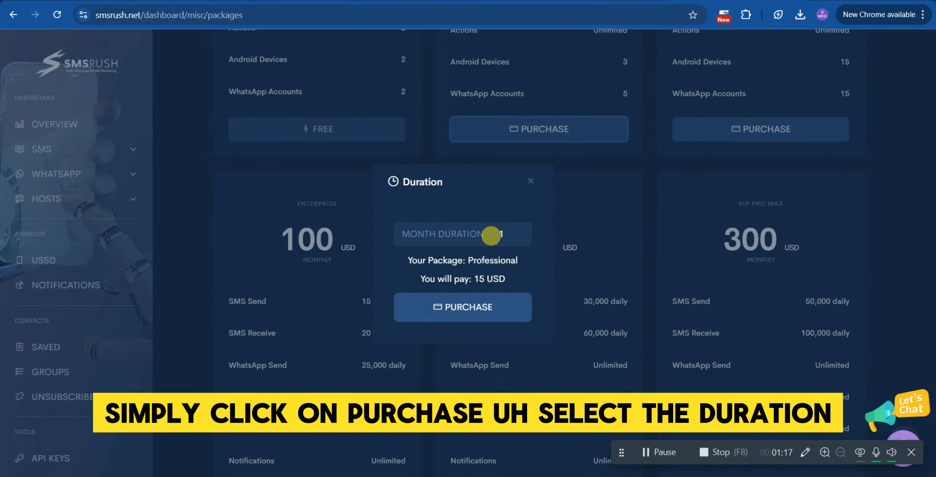
pyautogui.click(458, 233)
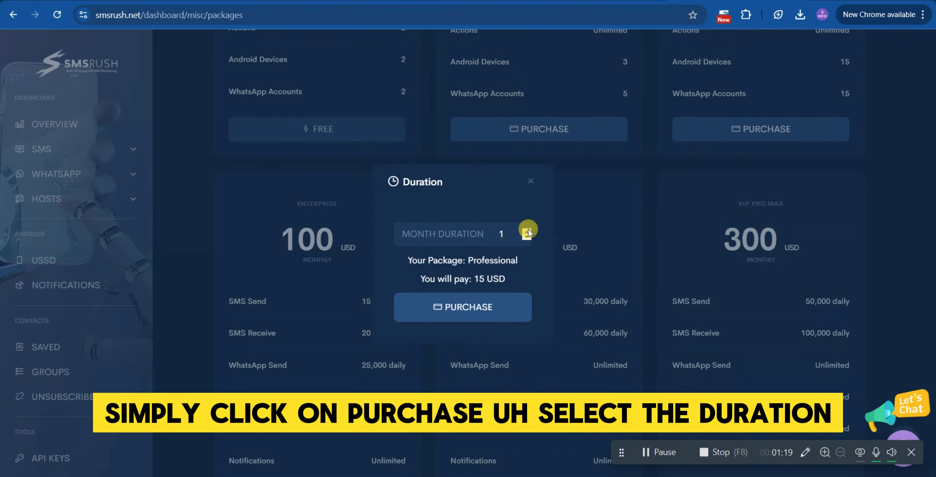
pyautogui.click(528, 230)
pyautogui.click(528, 230)
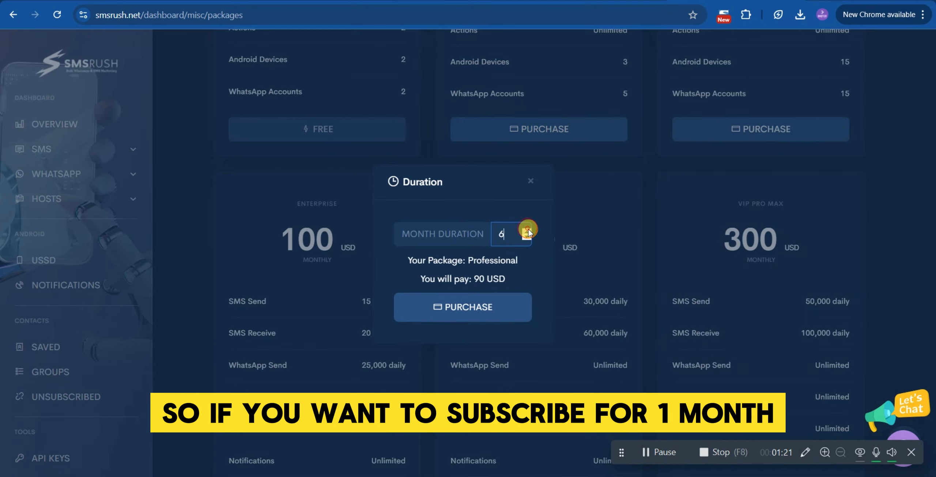
pyautogui.click(528, 230)
pyautogui.click(527, 229)
pyautogui.click(528, 230)
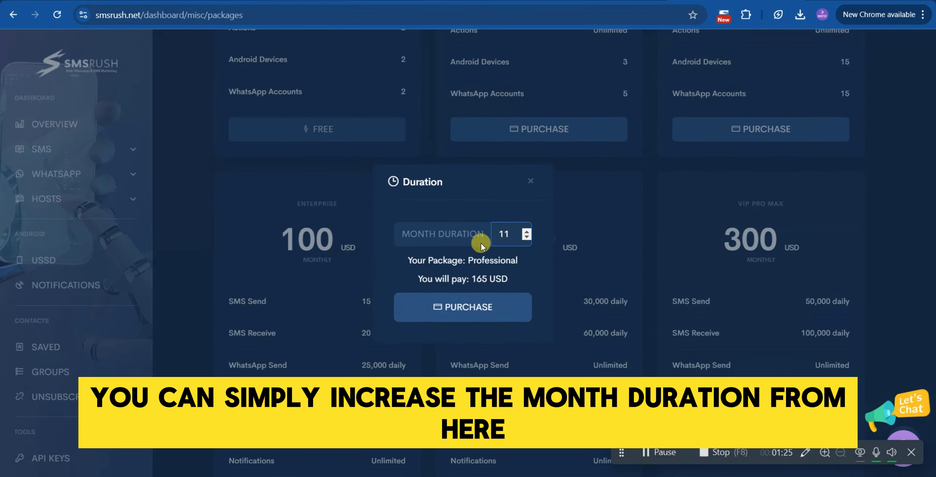
# Proceed to PayPal checkout for the package, then return to the dashboard without paying.
pyautogui.click(470, 303)
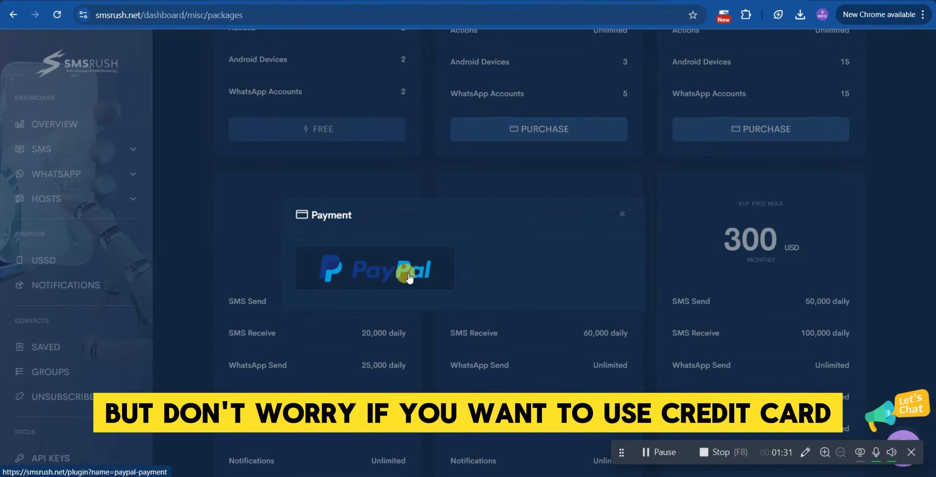
pyautogui.click(393, 269)
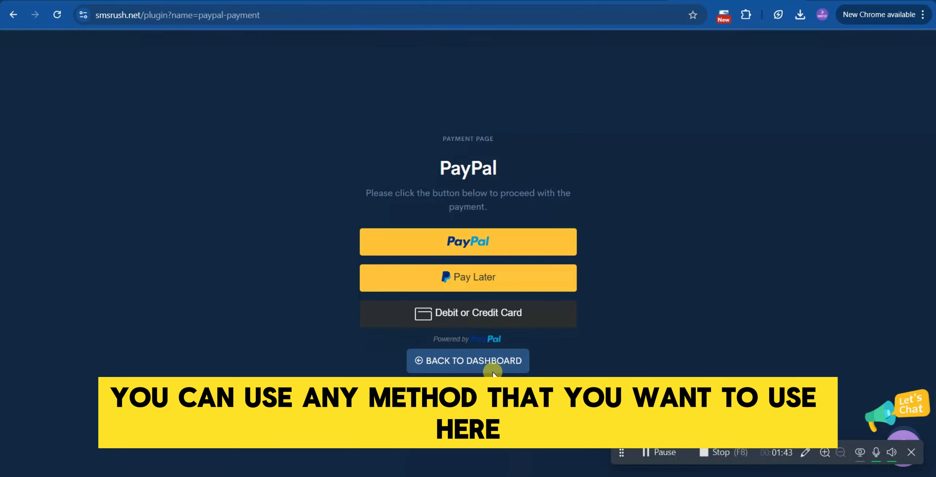
pyautogui.click(516, 360)
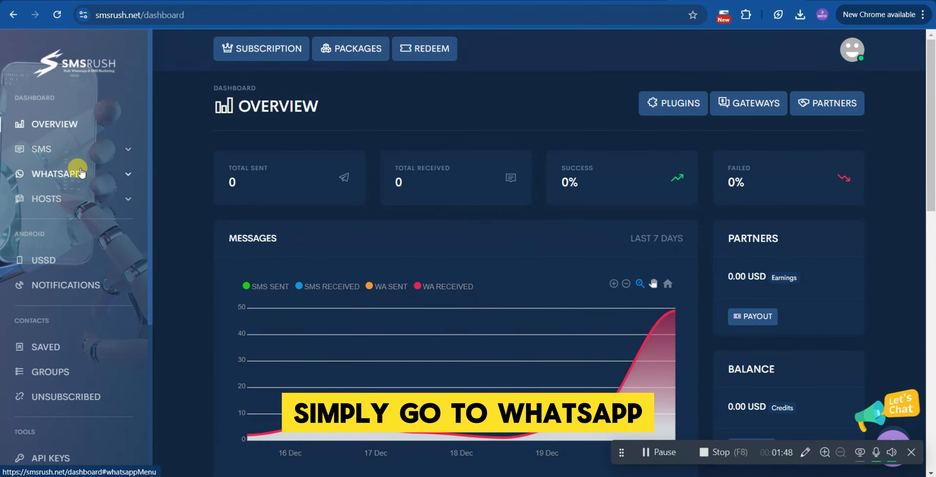
# Open the connected WhatsApp accounts list under Hosts.
pyautogui.click(131, 174)
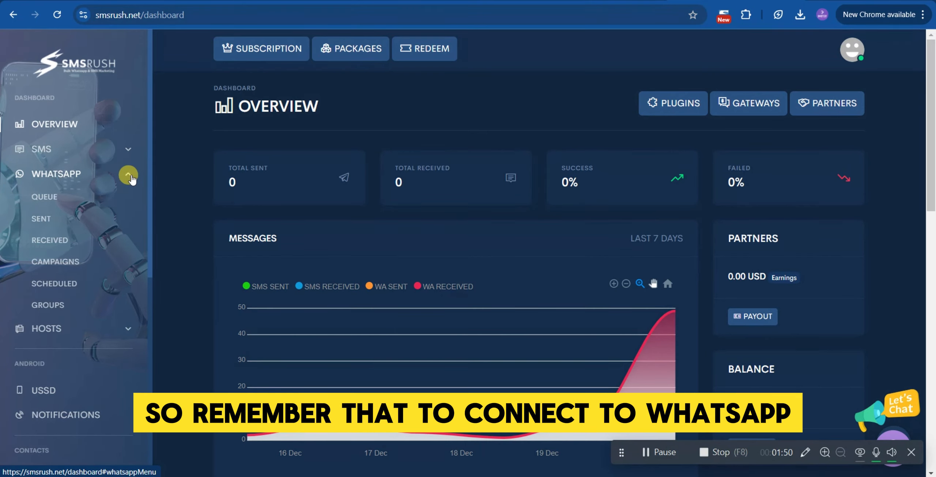
pyautogui.click(128, 328)
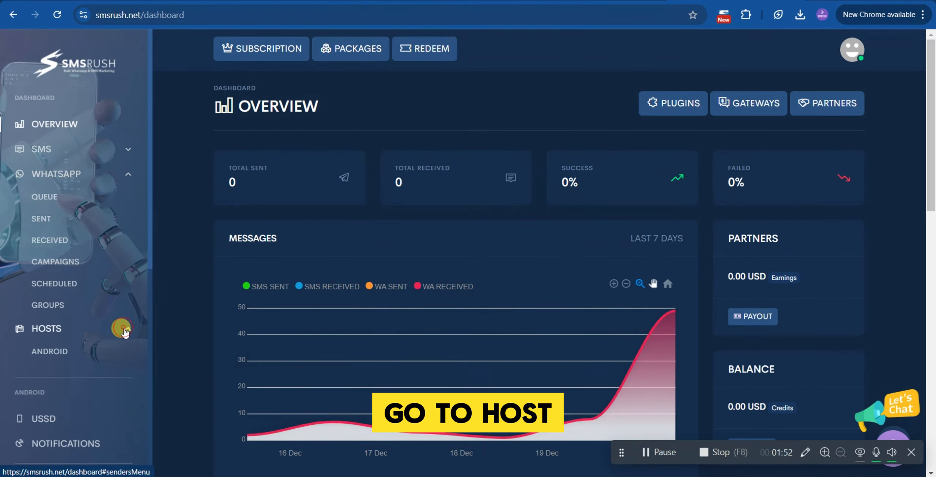
pyautogui.click(71, 380)
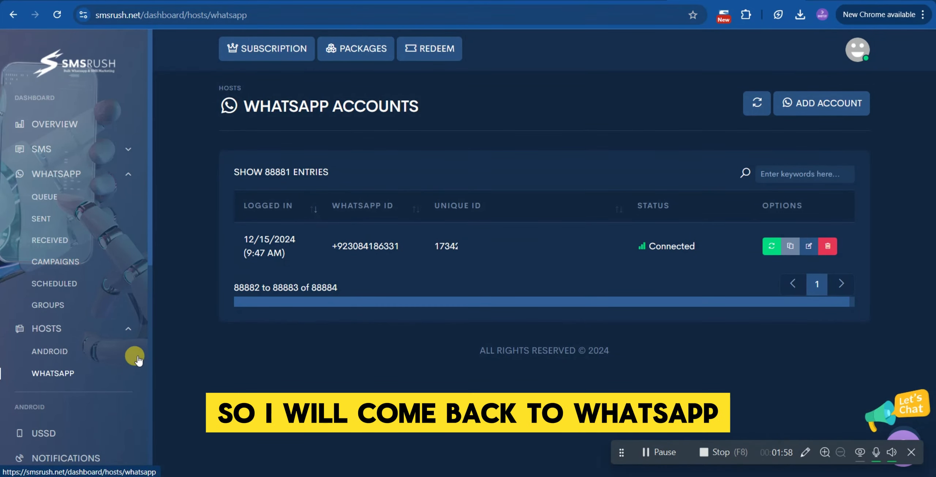
# Go to WhatsApp campaigns and start a new bulk chat campaign.
pyautogui.click(128, 334)
pyautogui.click(126, 176)
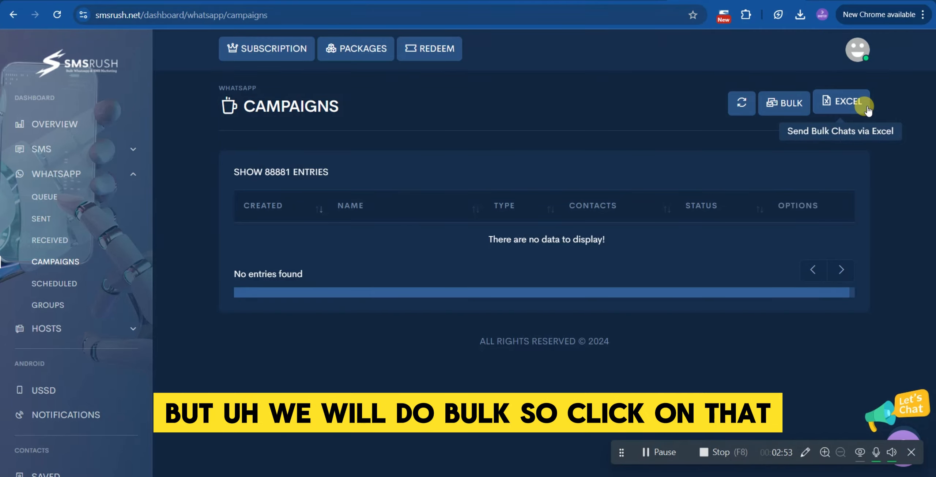
pyautogui.click(780, 108)
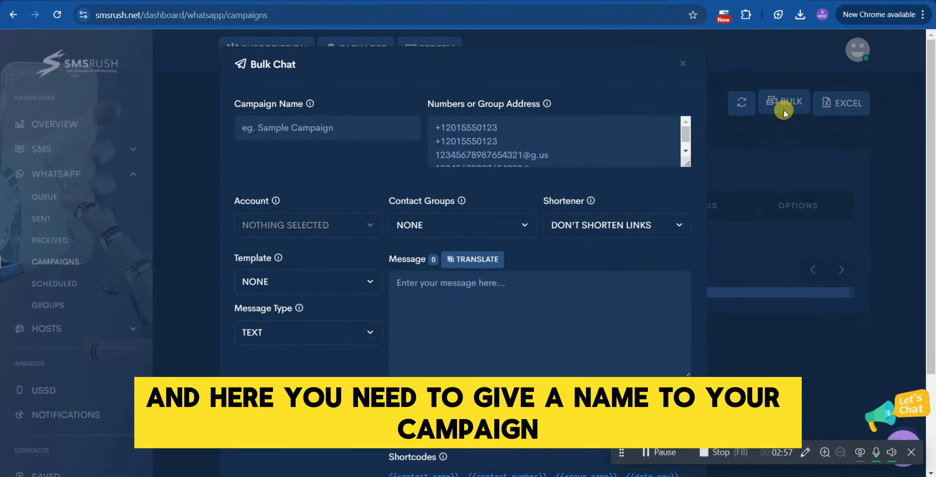
# Name the campaign Singapore Real Estate AGents and replace the sample numbers with a recipient phone number including country code.
pyautogui.click(364, 125)
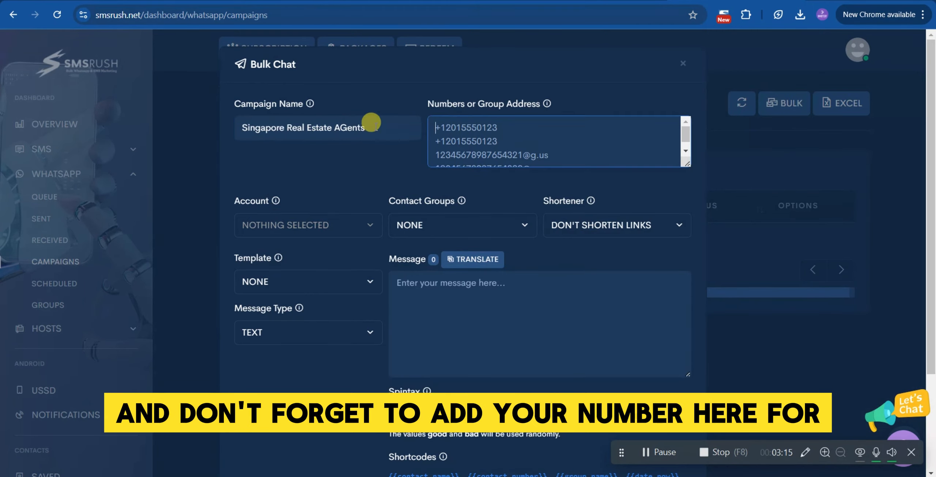
pyautogui.press('Tab')
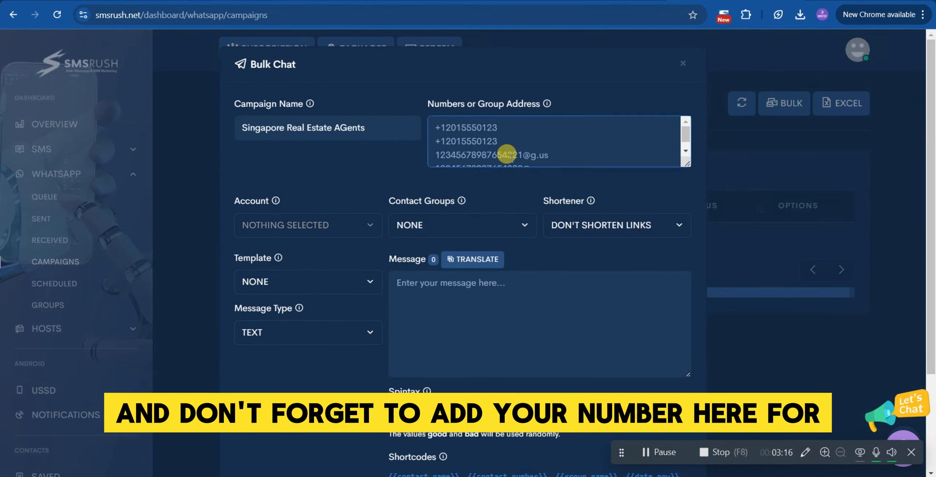
pyautogui.moveTo(687, 164); pyautogui.dragTo(682, 199)
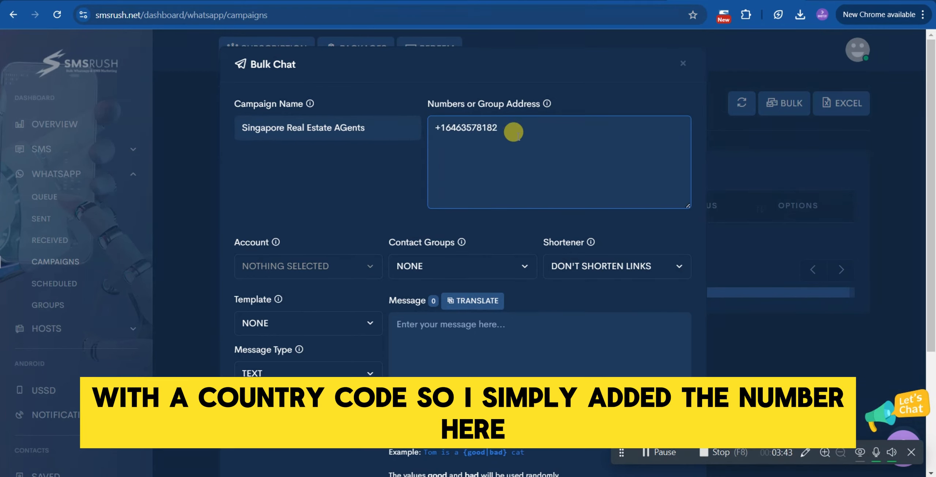
pyautogui.click(513, 129)
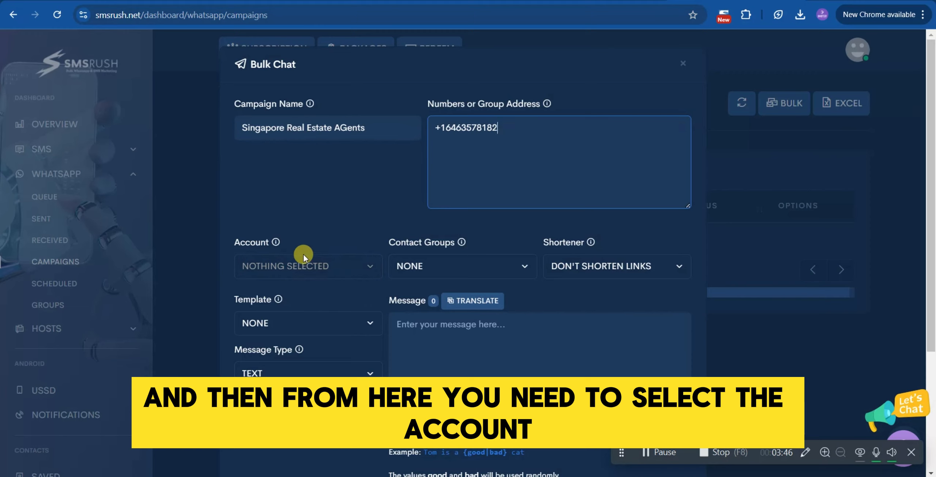
# Select the connected WhatsApp number as the sending account.
pyautogui.click(323, 266)
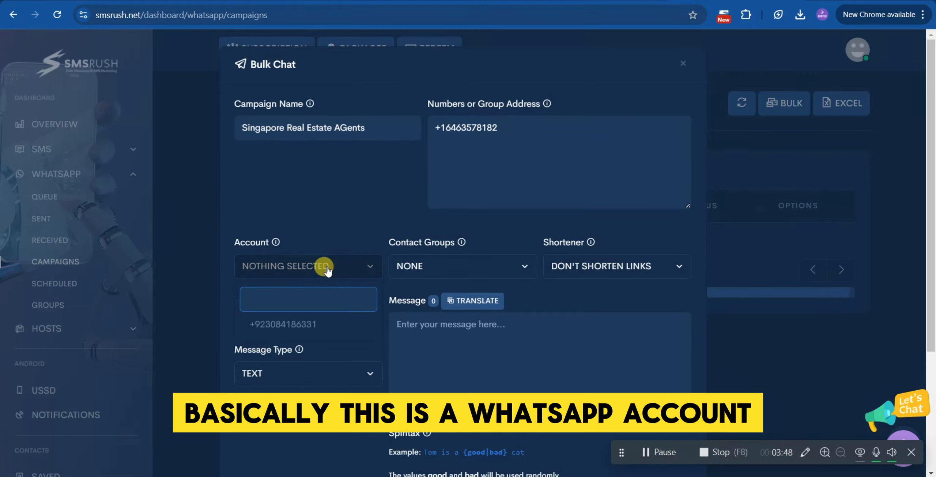
pyautogui.click(336, 320)
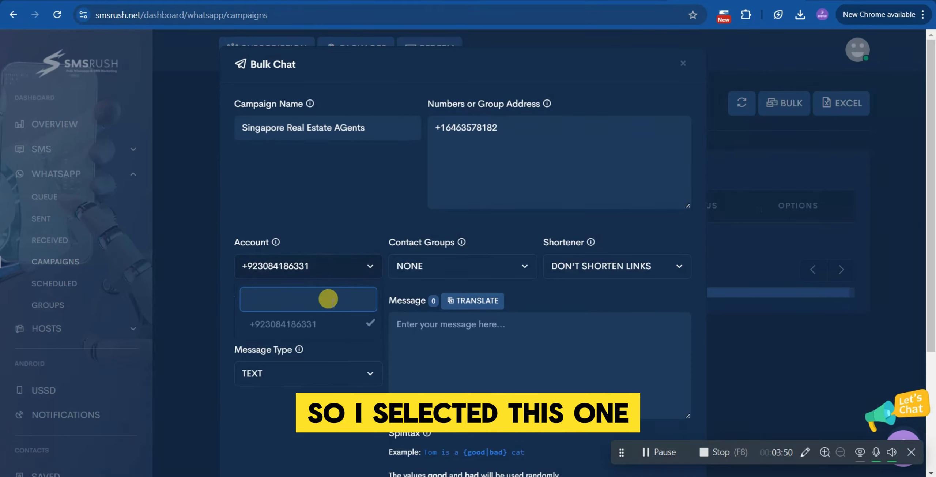
pyautogui.click(335, 233)
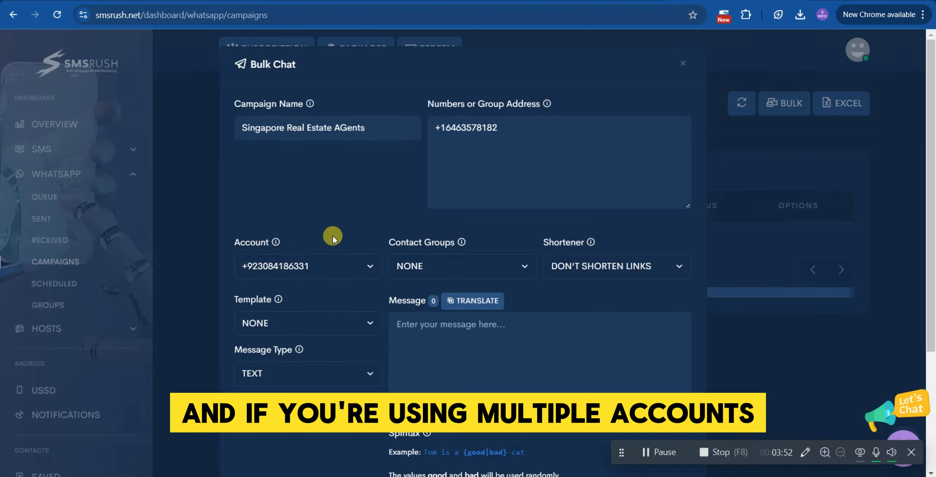
pyautogui.click(349, 265)
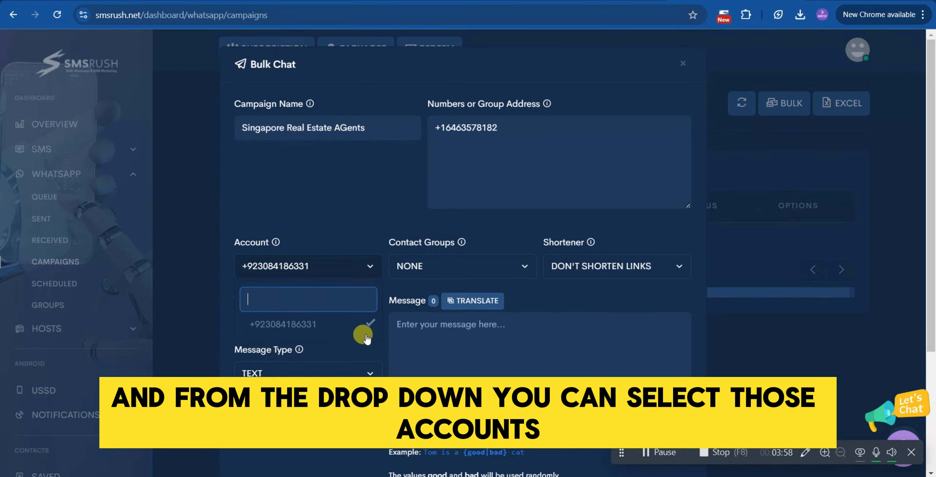
pyautogui.click(346, 236)
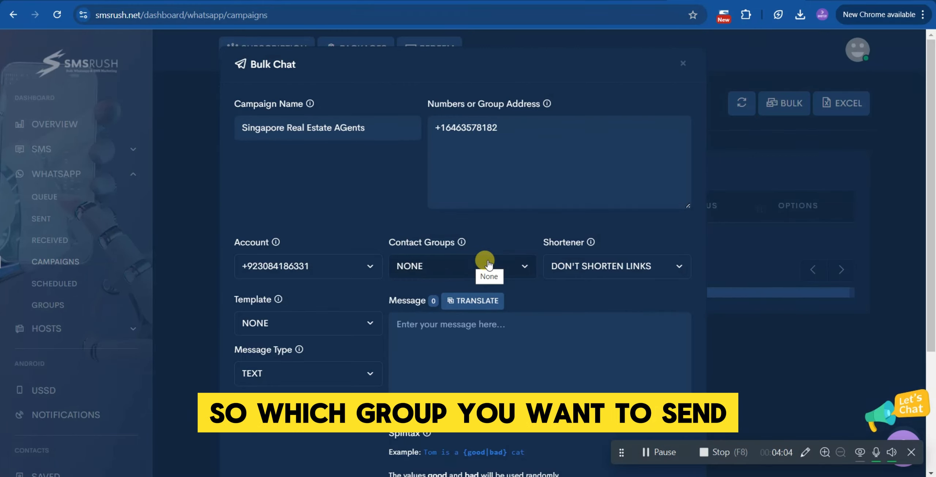
# Choose the Singapore - Real Estate contact group for the campaign.
pyautogui.click(512, 265)
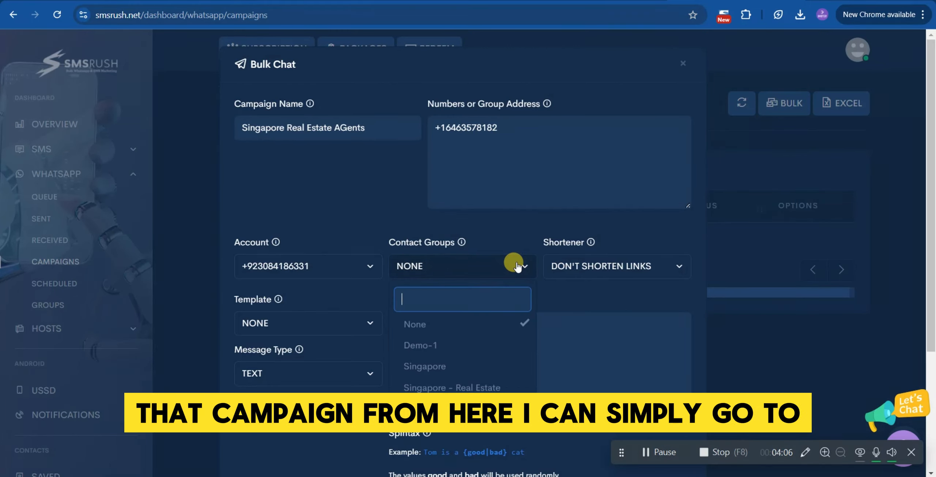
pyautogui.click(502, 387)
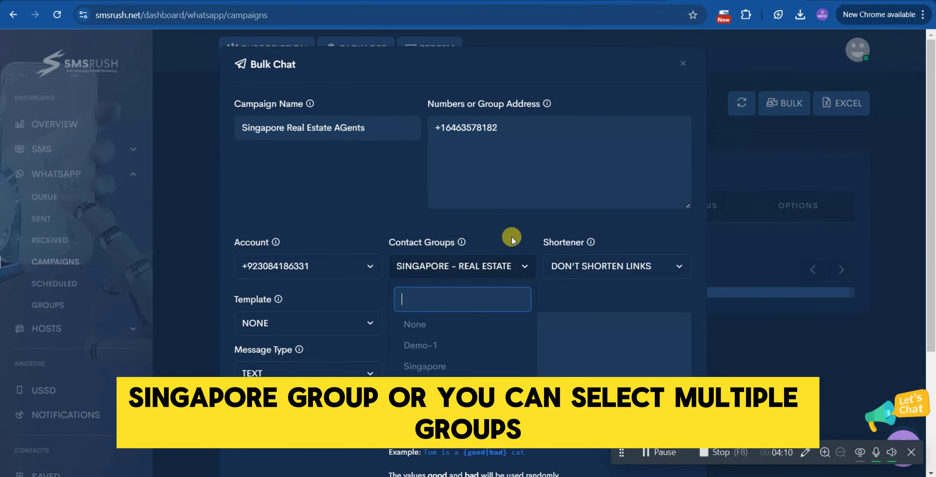
pyautogui.click(512, 232)
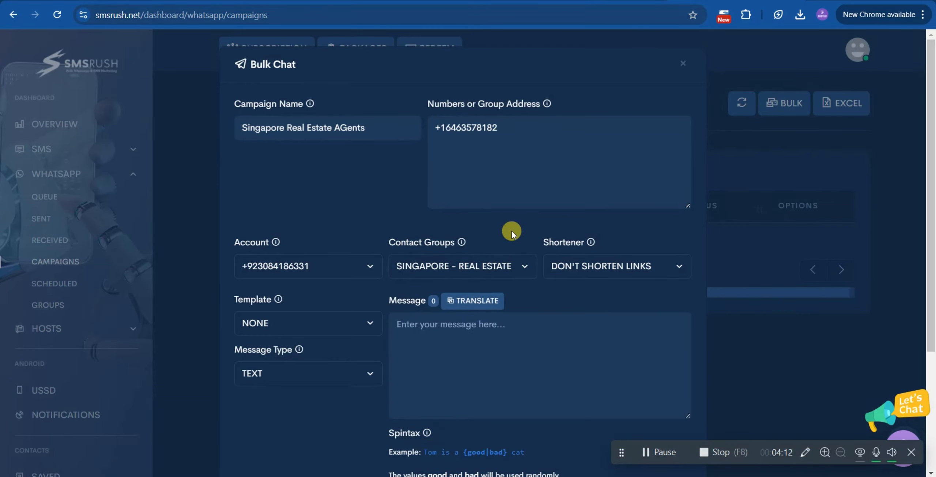
# Review the template and message type options for the campaign.
pyautogui.scroll(-3, 513, 230)
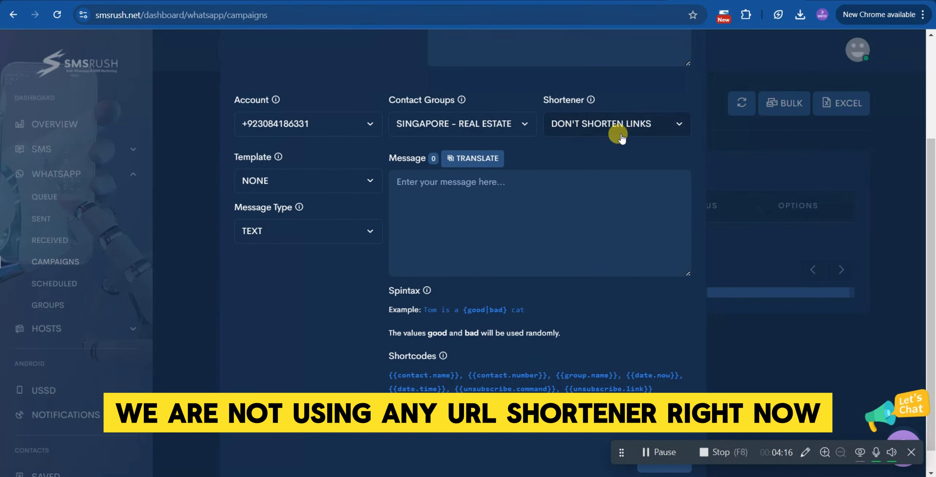
pyautogui.click(311, 180)
pyautogui.click(316, 152)
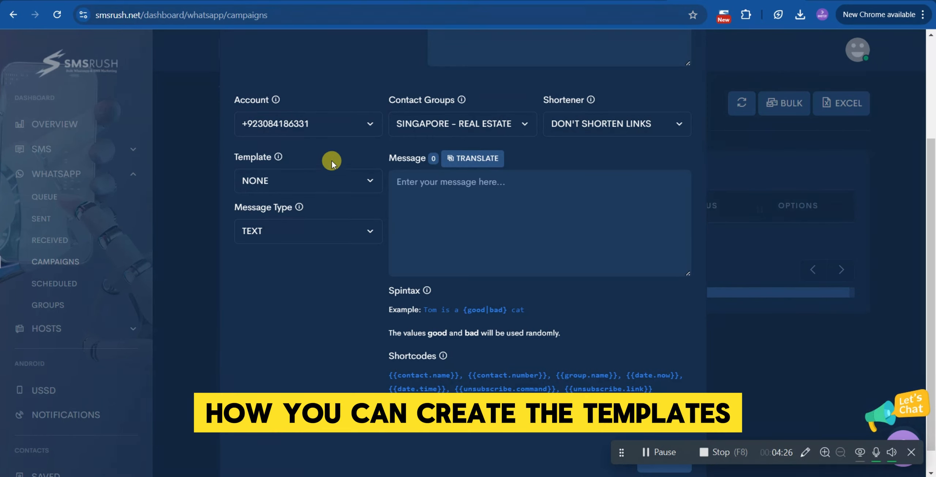
pyautogui.click(505, 183)
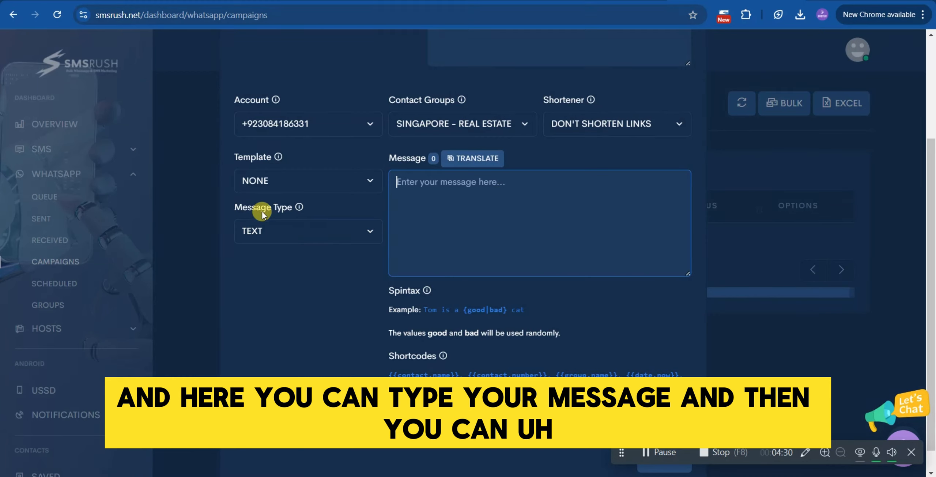
pyautogui.click(308, 232)
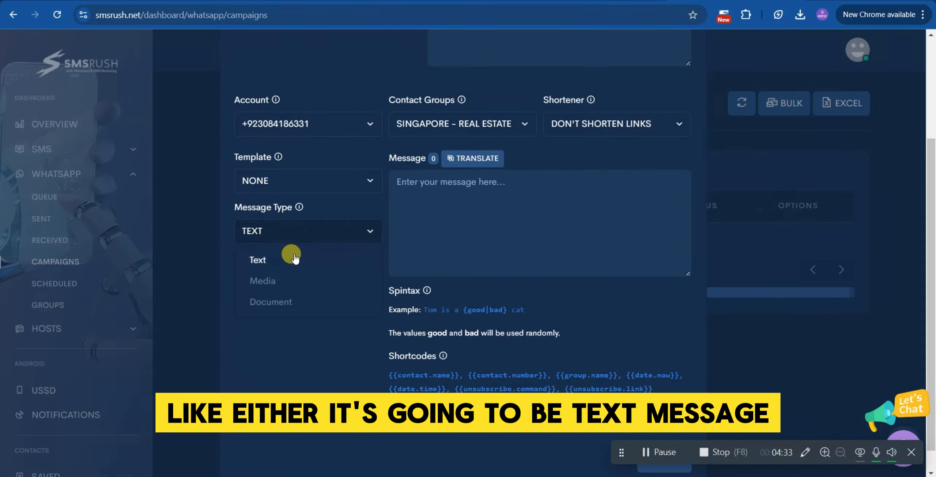
# Start the message with HI followed by the {{contact.name}} shortcode.
pyautogui.click(442, 201)
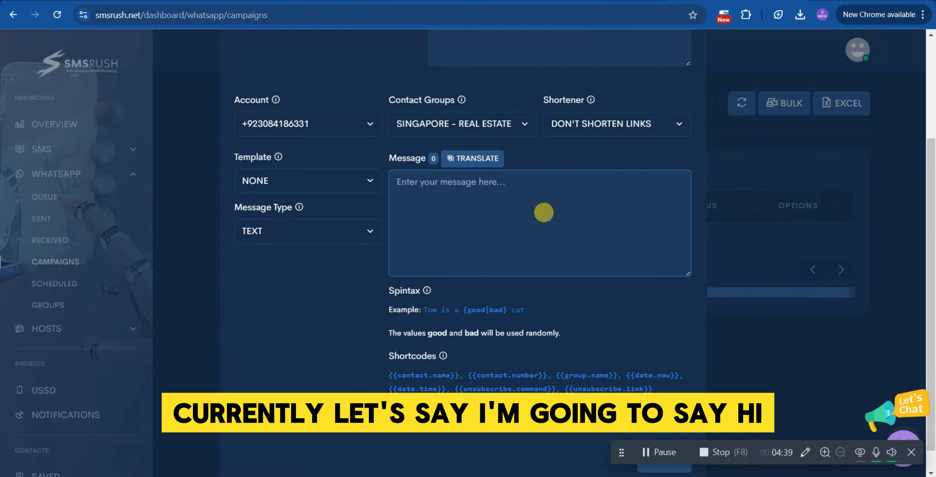
pyautogui.write('HI')
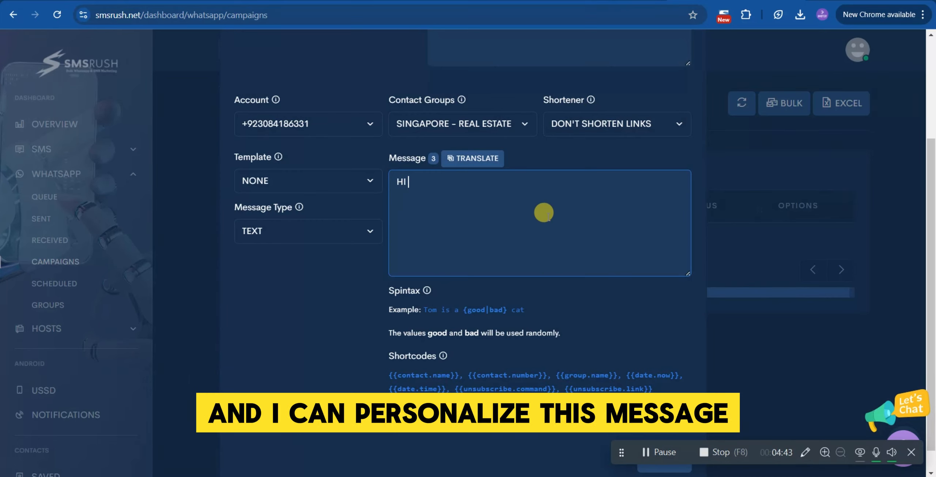
pyautogui.click(449, 372)
pyautogui.moveTo(450, 372); pyautogui.dragTo(387, 376)
pyautogui.hotkey('ctrl', 'c')
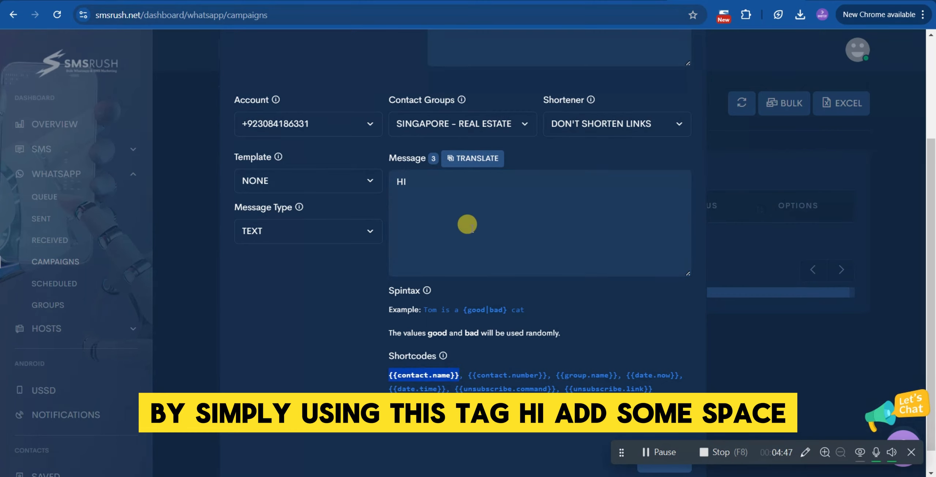
pyautogui.click(453, 180)
pyautogui.hotkey('ctrl', 'v')
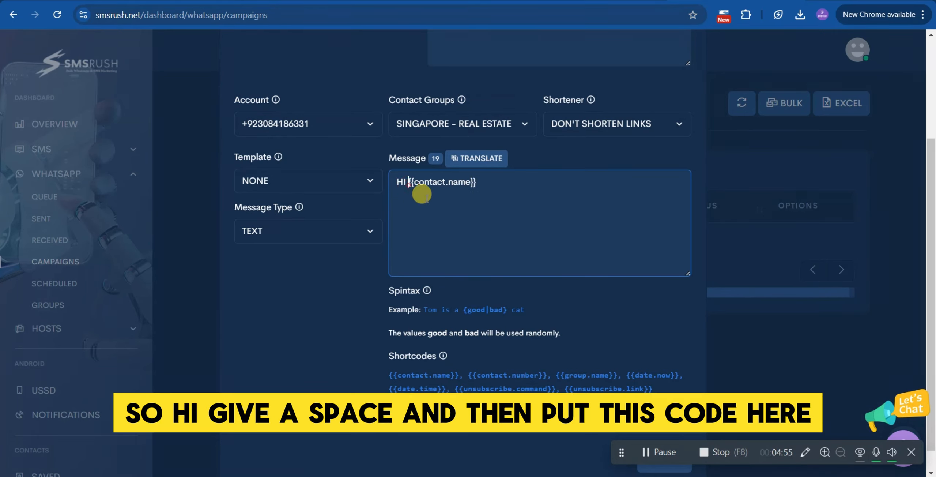
pyautogui.click(492, 185)
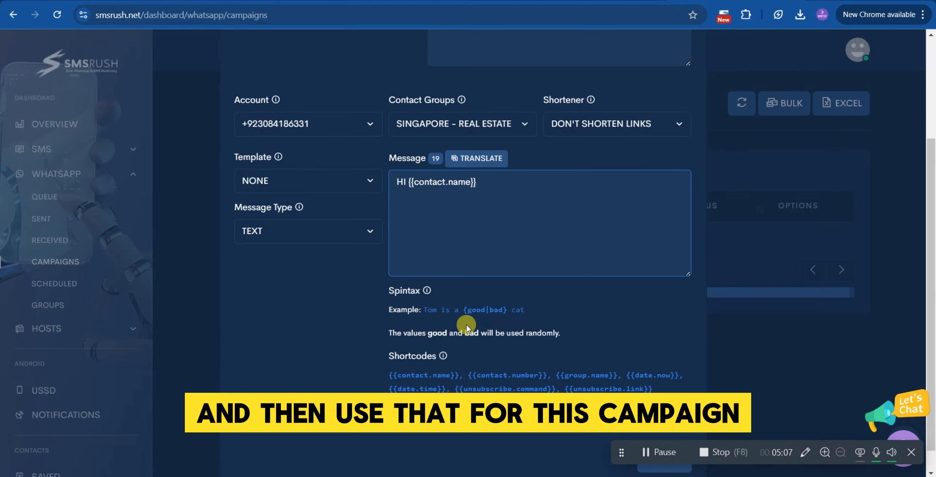
# Add a second line reading Welcome to SMSrush.
pyautogui.press('Return')
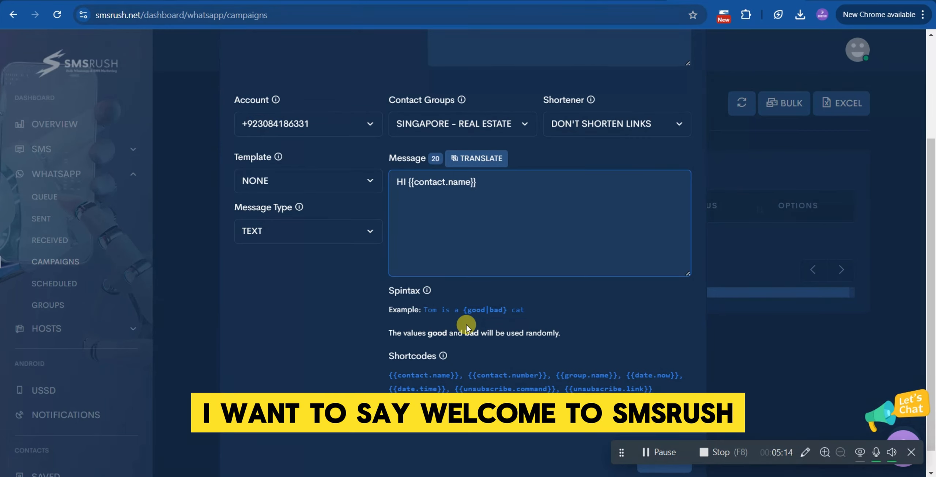
pyautogui.write('Welcome to SMSrush')
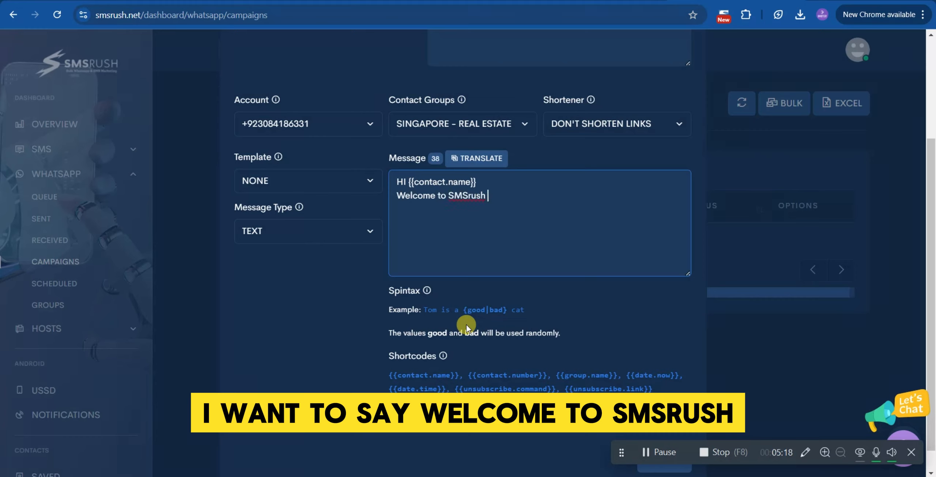
pyautogui.press('BackSpace')
pyautogui.write('. ')
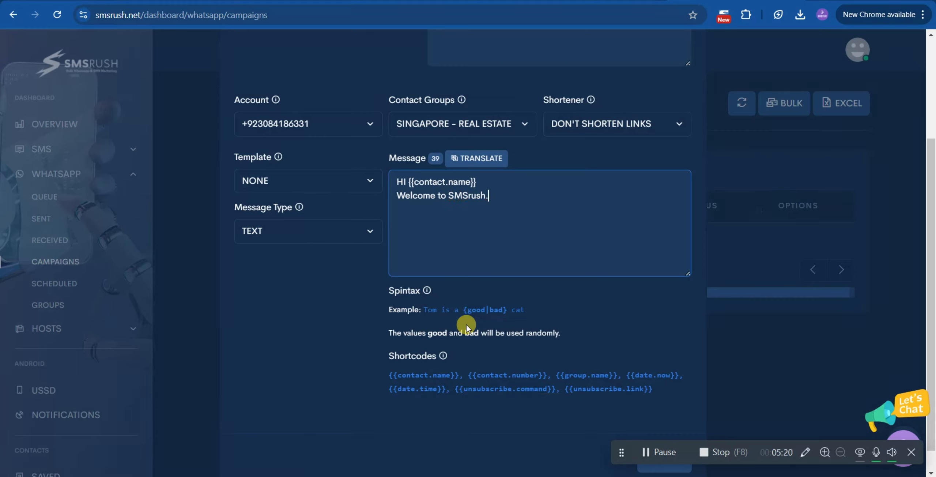
pyautogui.write('This i')
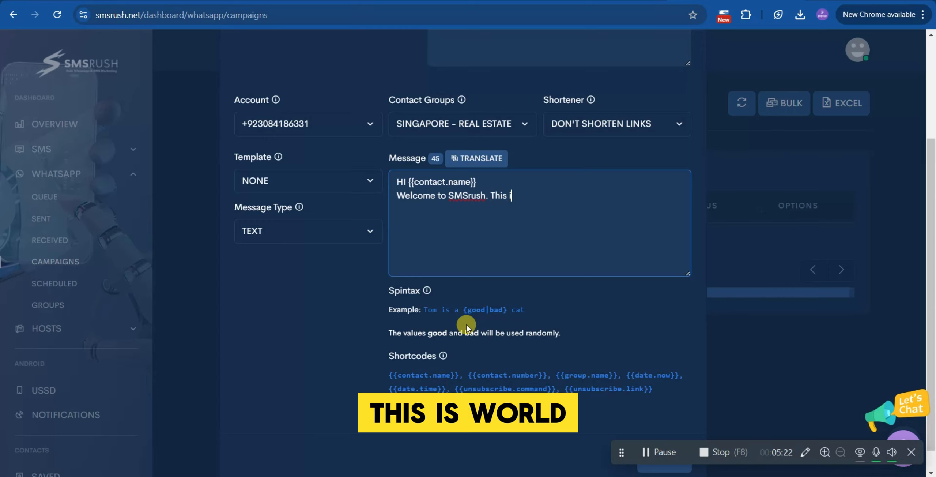
pyautogui.write('s bulk')
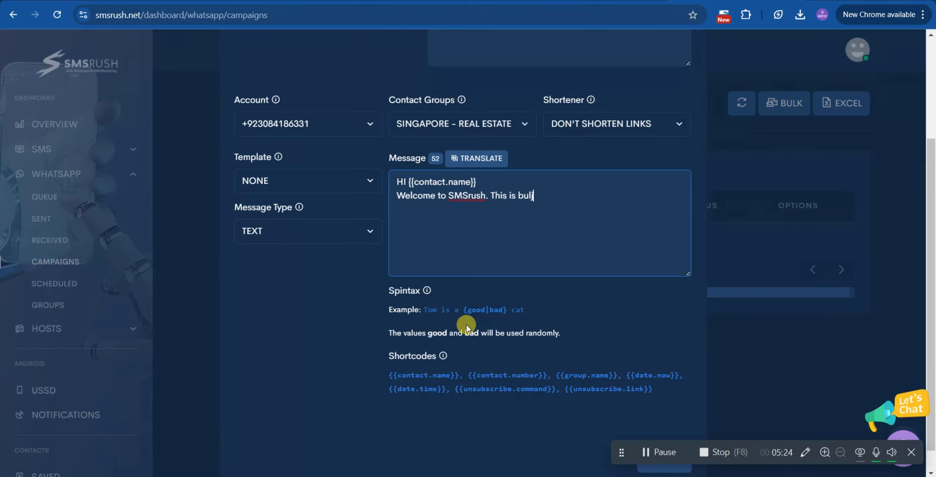
pyautogui.write(' WHatsapp')
# Continue the sentence with This is and a draft description.
pyautogui.press('BackSpace')
pyautogui.press('BackSpace')
pyautogui.press('BackSpace')
pyautogui.press('BackSpace')
pyautogui.press('BackSpace')
pyautogui.press('BackSpace')
pyautogui.press('BackSpace')
pyautogui.press('BackSpace')
pyautogui.write('Goo')
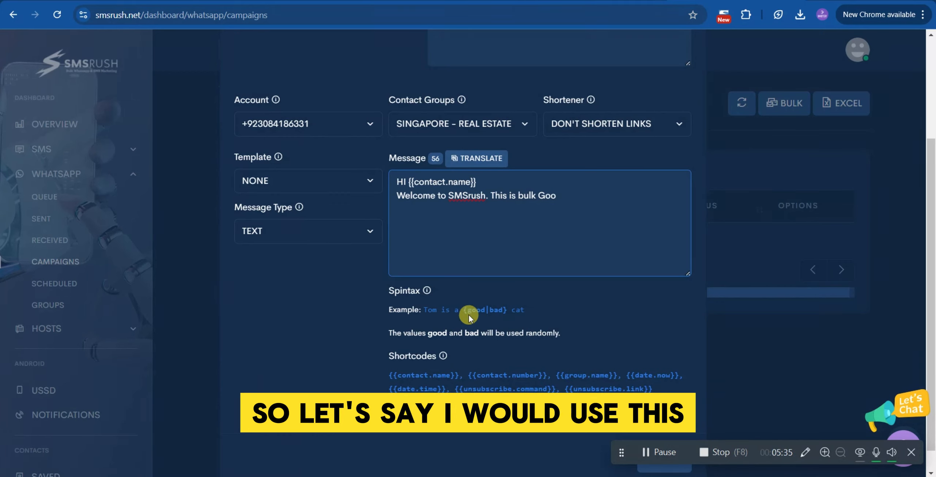
# Replace the draft description with an empty pair of spintax braces, using the spintax example as a guide.
pyautogui.moveTo(463, 310); pyautogui.dragTo(507, 309)
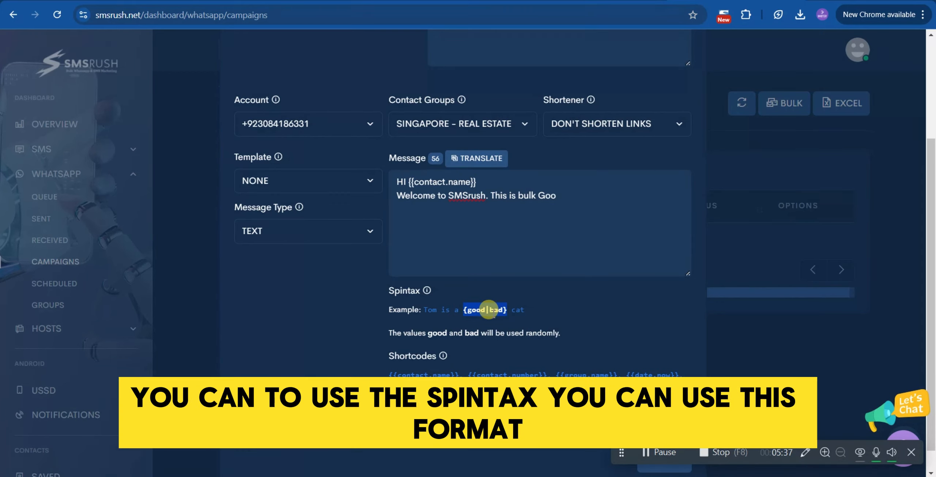
pyautogui.moveTo(518, 196); pyautogui.dragTo(536, 195)
pyautogui.click(537, 195)
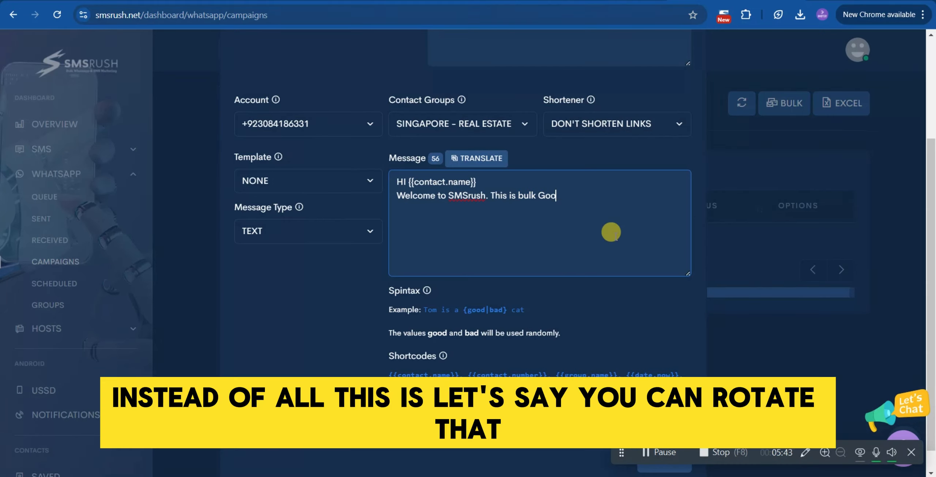
pyautogui.press('BackSpace')
pyautogui.press('BackSpace')
pyautogui.press('BackSpace')
pyautogui.press('BackSpace')
pyautogui.press('BackSpace')
pyautogui.press('BackSpace')
pyautogui.press('BackSpace')
pyautogui.press('BackSpace')
pyautogui.write('{}')
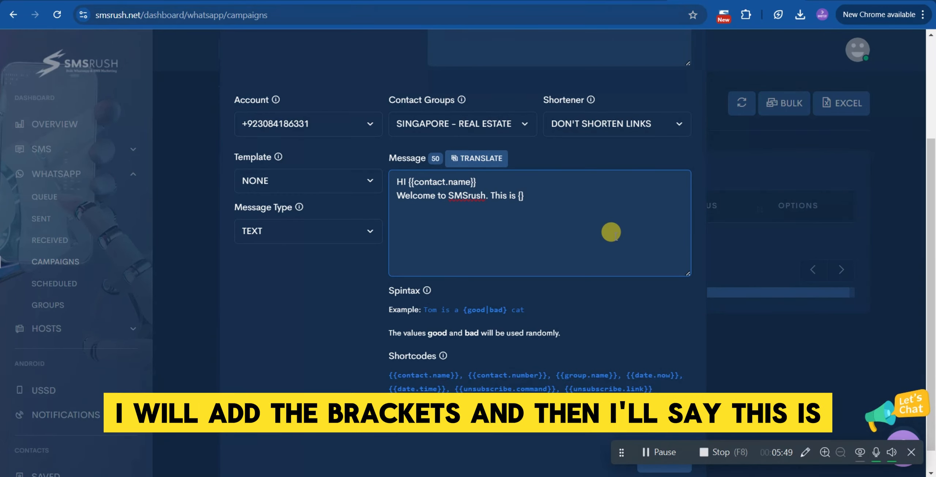
# Fill the braces with the spintax options The Best | Good | Welknown.
pyautogui.press('Left')
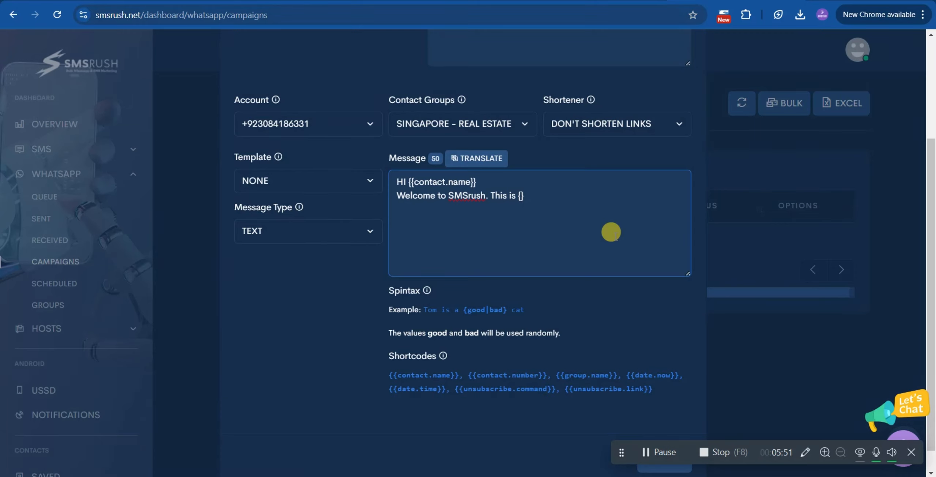
pyautogui.write('The Best ')
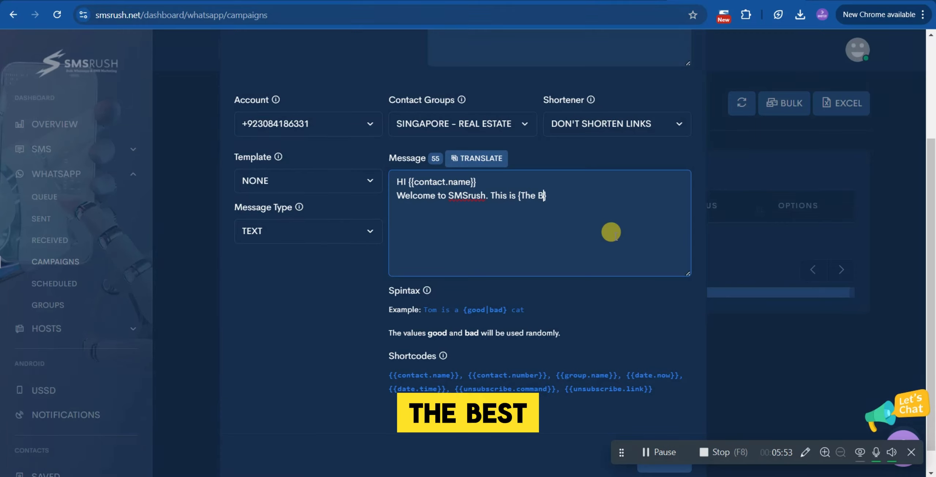
pyautogui.write('| ')
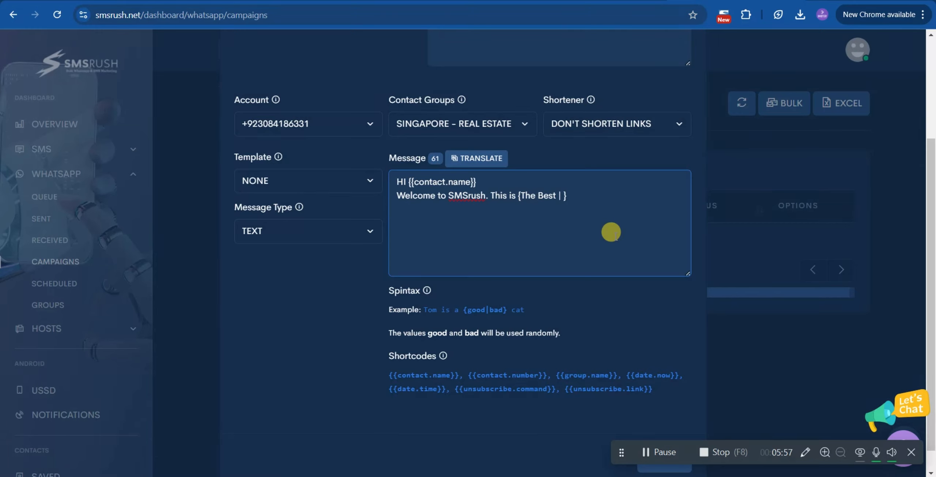
pyautogui.write('Good')
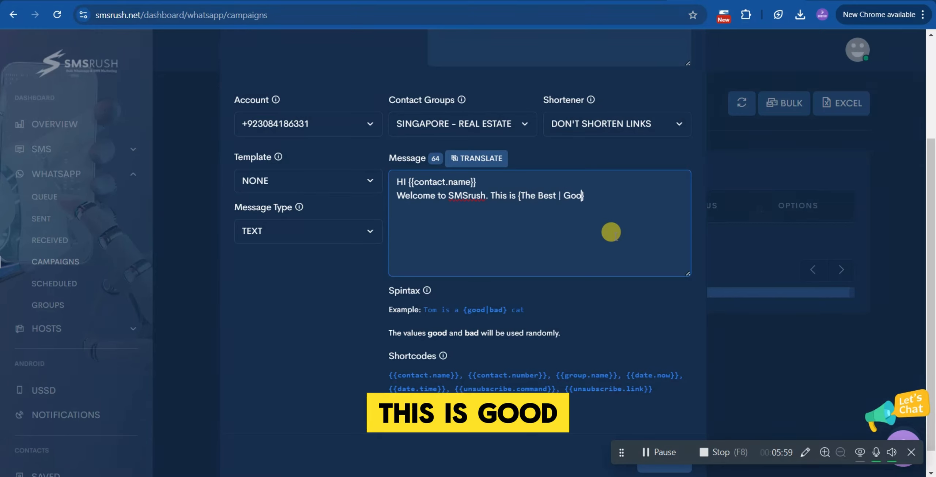
pyautogui.write(' | ')
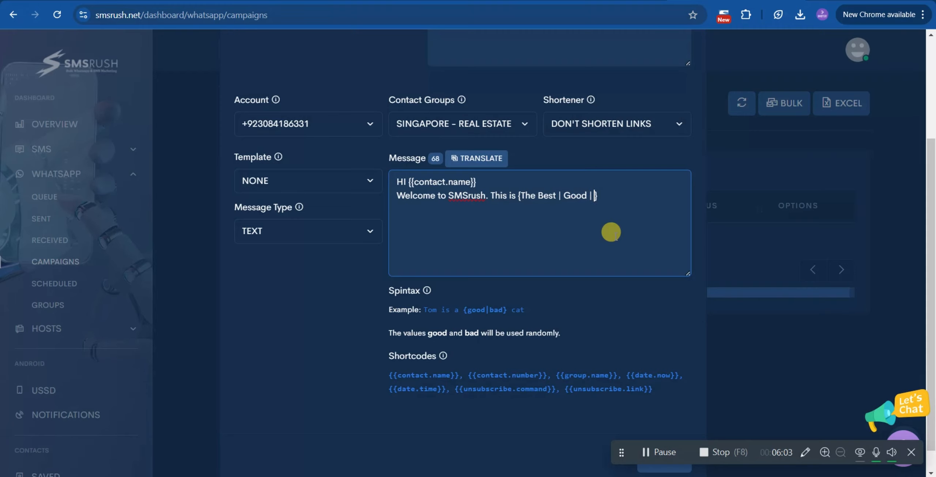
pyautogui.write('Wekno')
pyautogui.write('wn')
# Follow the braces with Whatsapp Marketing SOftware, separating Whatsapp from Marketing.
pyautogui.write('WhatsappMa')
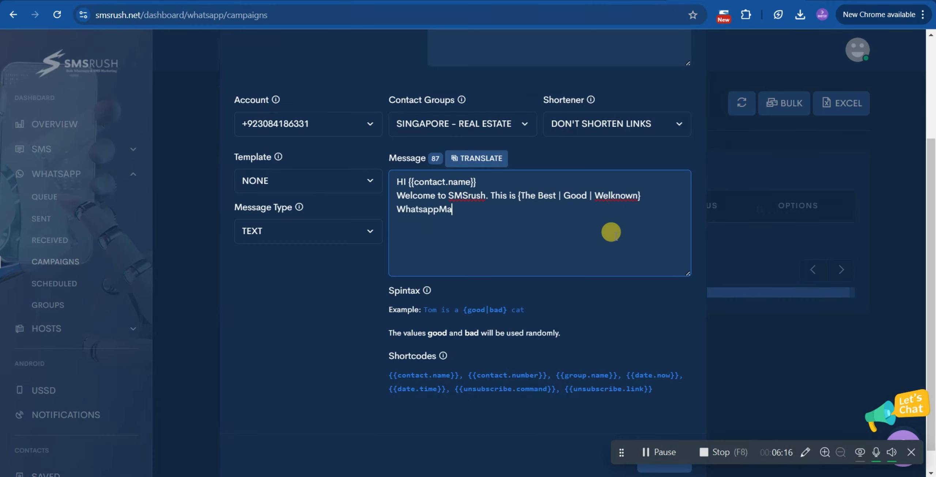
pyautogui.write('rketing SOft')
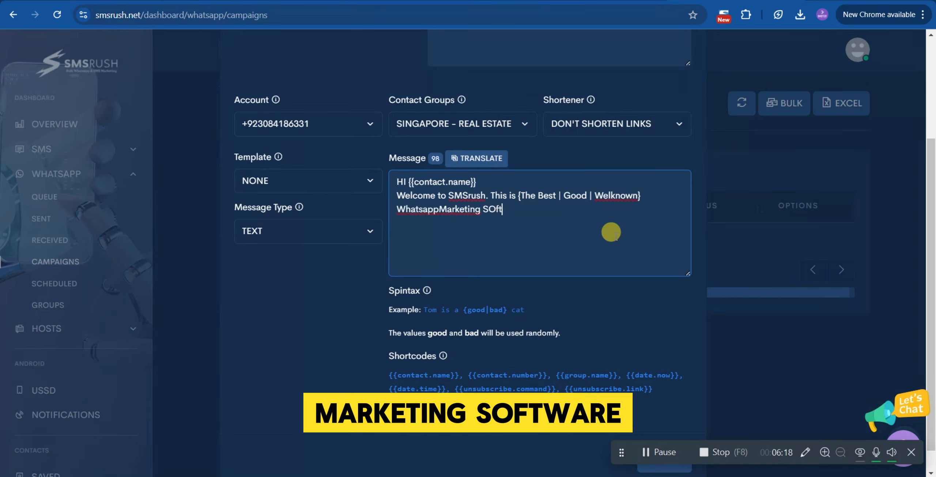
pyautogui.write('ware')
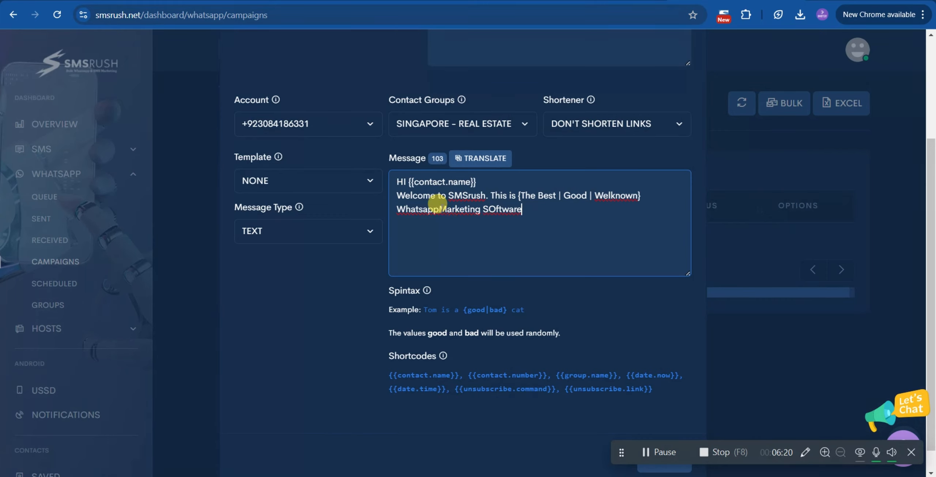
pyautogui.click(439, 206)
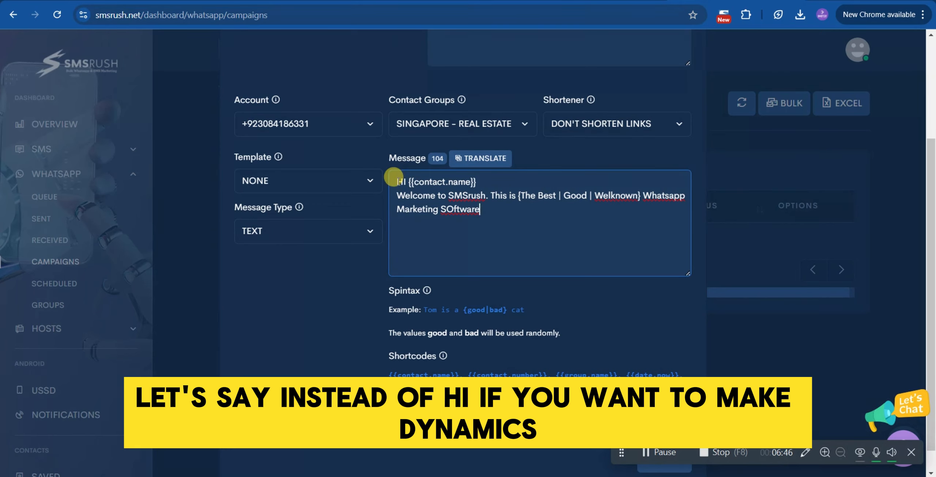
# Wrap the greeting in spintax as {HI | Hello | Hey }.
pyautogui.click(396, 181)
pyautogui.write('{')
pyautogui.press('Right')
pyautogui.press('Right')
pyautogui.press('Right')
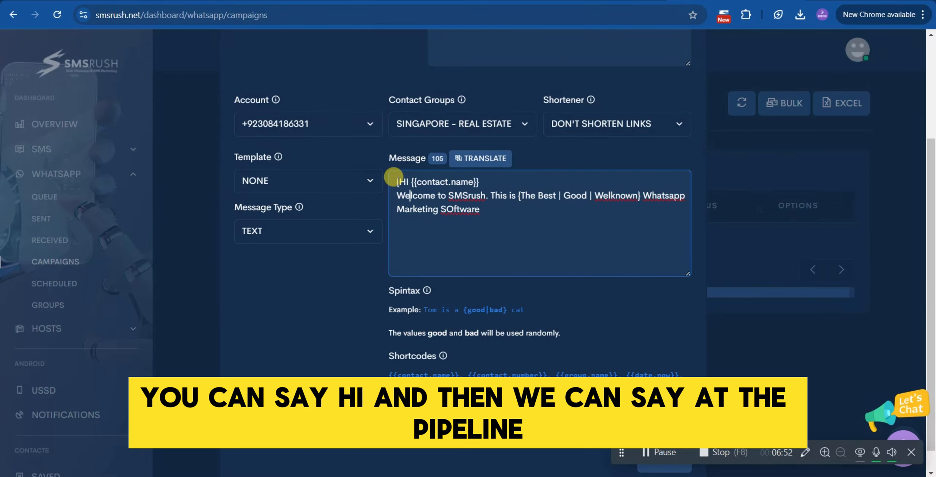
pyautogui.press('Up')
pyautogui.write('| ')
pyautogui.write('Hello |')
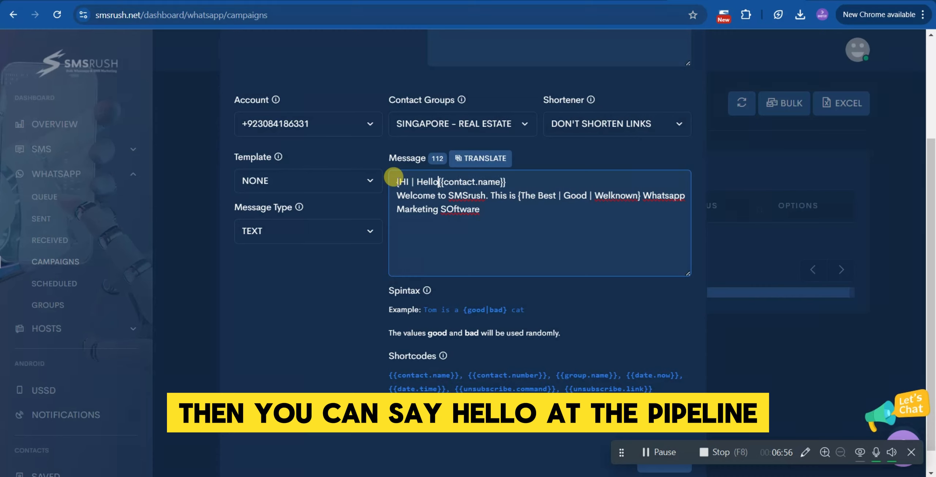
pyautogui.write(' Hey')
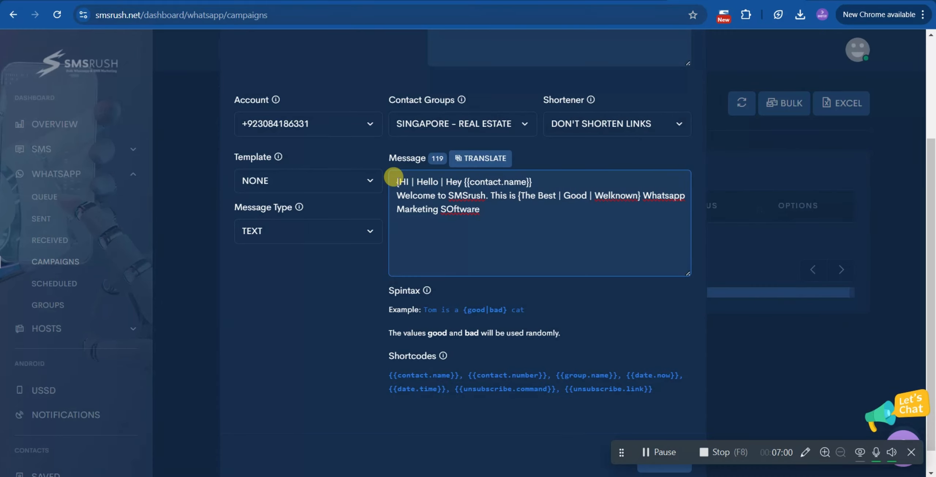
pyautogui.write(' }')
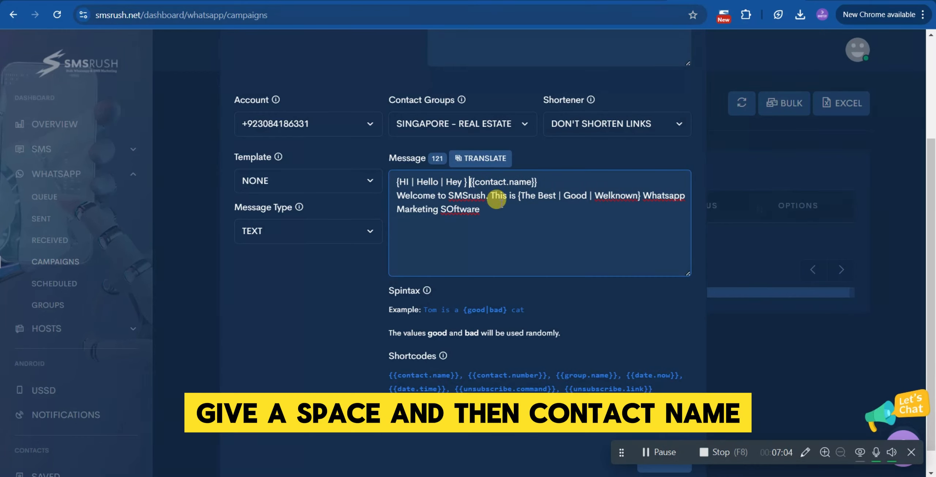
# Correct SOftware to Software, end the sentence with a period, and start a new line.
pyautogui.click(551, 209)
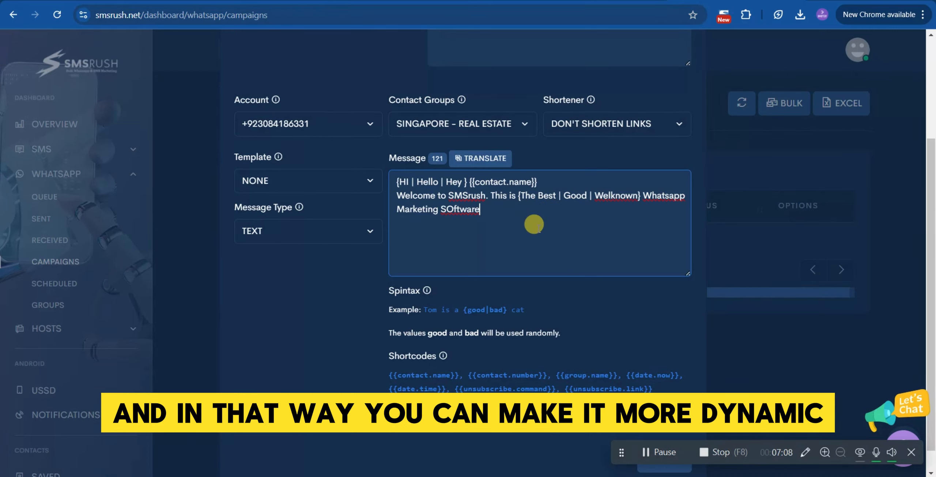
pyautogui.press('Left')
pyautogui.press('BackSpace')
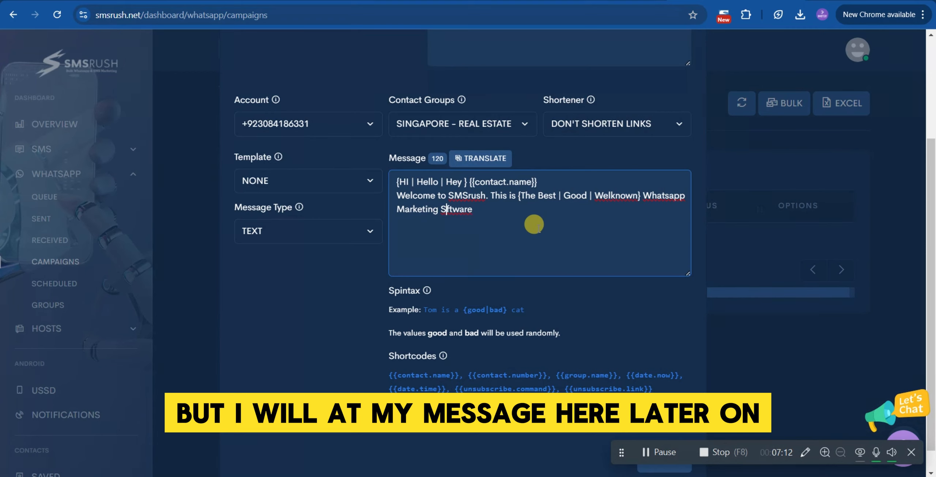
pyautogui.write('o')
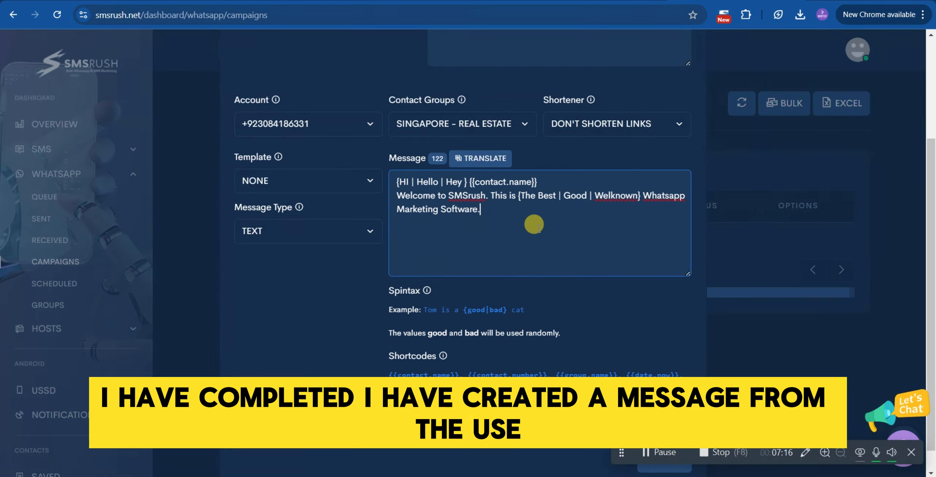
pyautogui.press('Return')
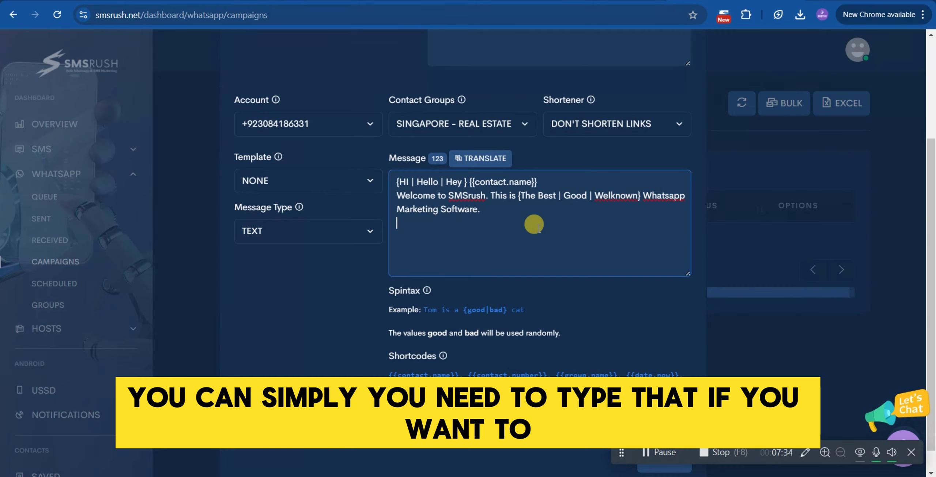
# Add a line reading If want to unsubscrbe as the unsubscribe instruction.
pyautogui.write('If want to un')
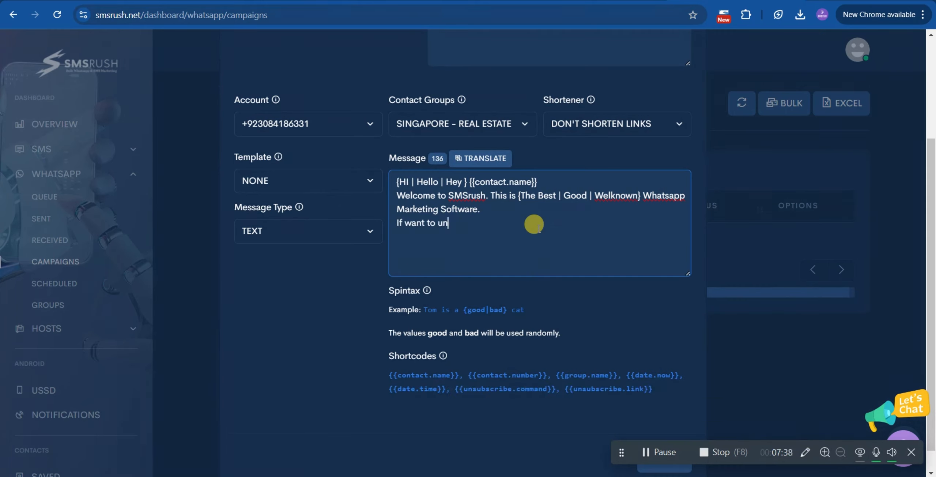
pyautogui.write('subscrbe please repl')
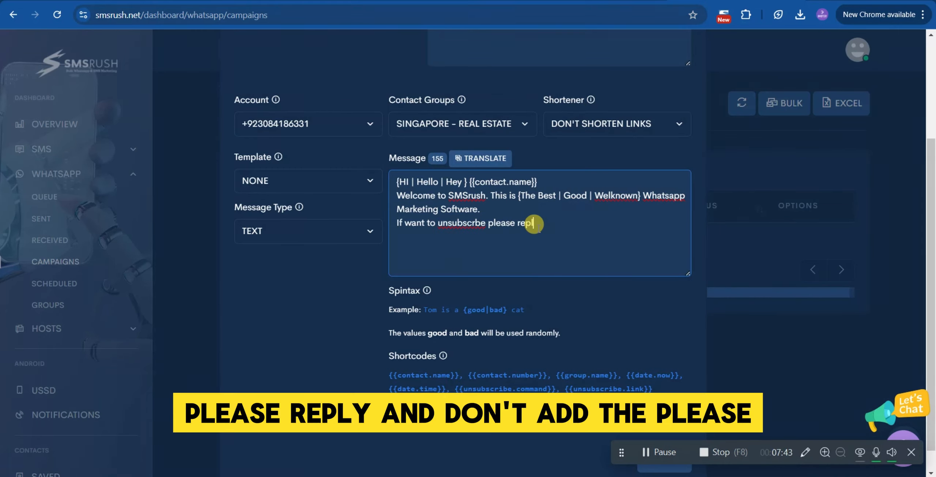
pyautogui.press('BackSpace')
pyautogui.press('BackSpace')
pyautogui.press('BackSpace')
pyautogui.press('BackSpace')
pyautogui.press('BackSpace')
pyautogui.press('BackSpace')
pyautogui.press('BackSpace')
pyautogui.press('BackSpace')
pyautogui.press('BackSpace')
pyautogui.press('BackSpace')
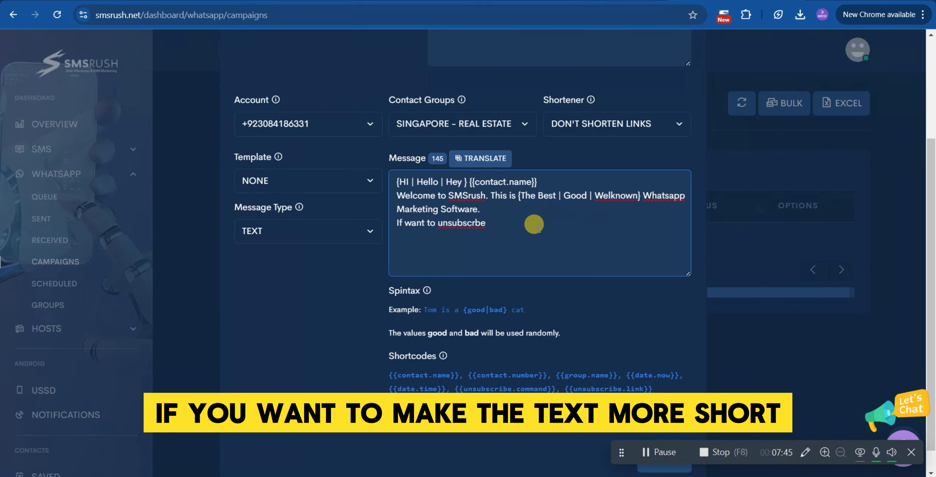
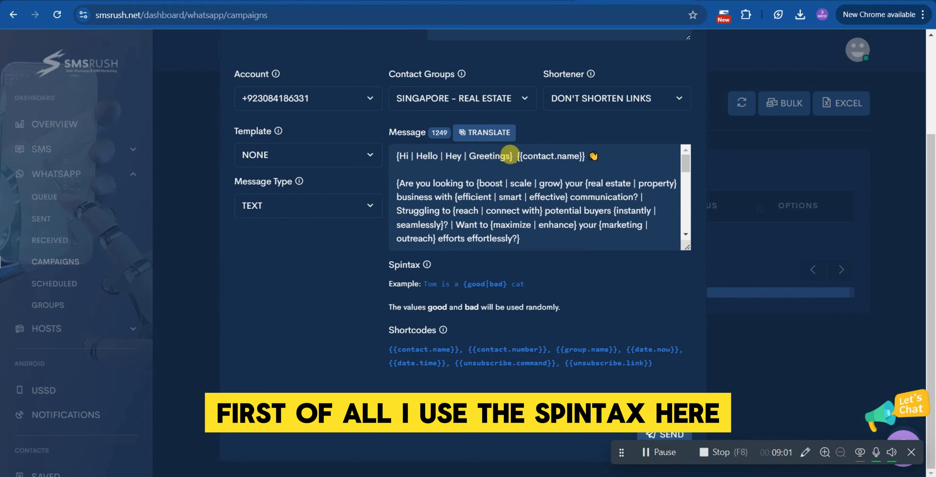
# Examine the spintax greeting and contact name shortcode at the start of the message.
pyautogui.moveTo(513, 155); pyautogui.dragTo(395, 155)
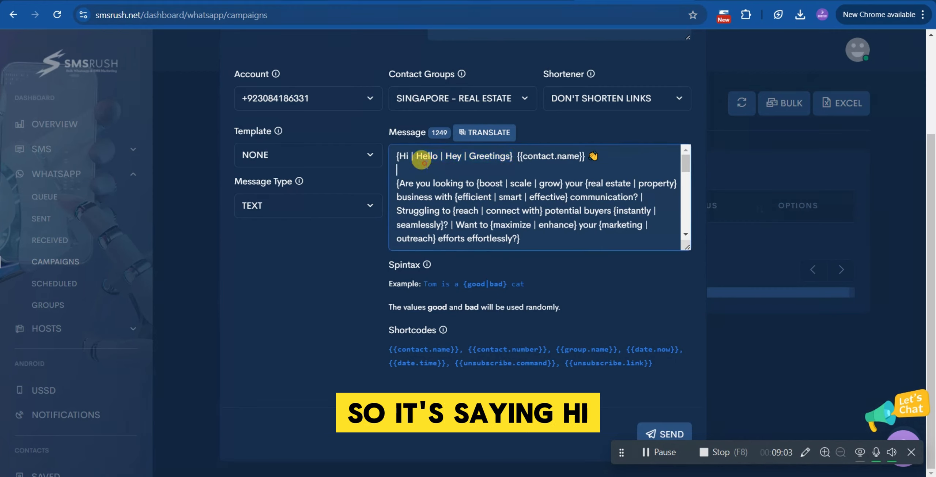
pyautogui.click(427, 167)
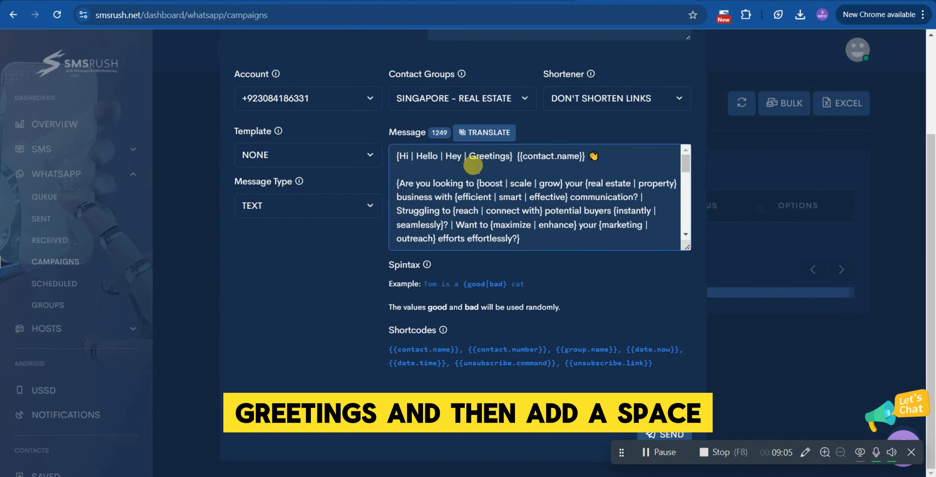
pyautogui.click(512, 156)
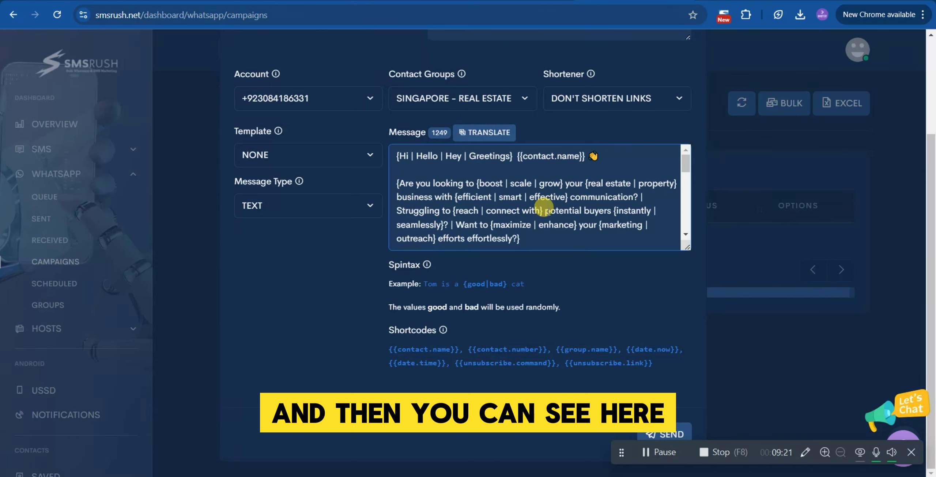
# Scroll through the whole message to review its spintax variations, link and unsubscribe line.
pyautogui.scroll(-1, 542, 205)
pyautogui.scroll(1, 543, 205)
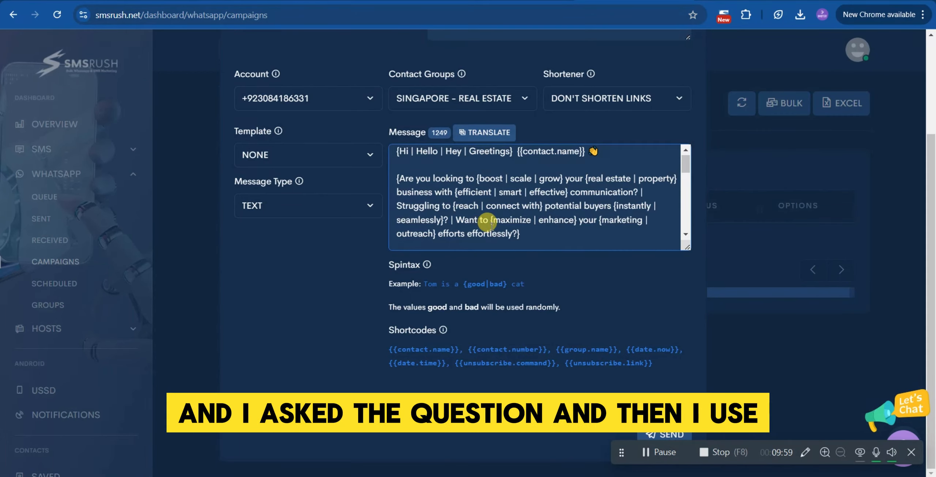
pyautogui.scroll(-2, 487, 222)
pyautogui.scroll(-3, 488, 223)
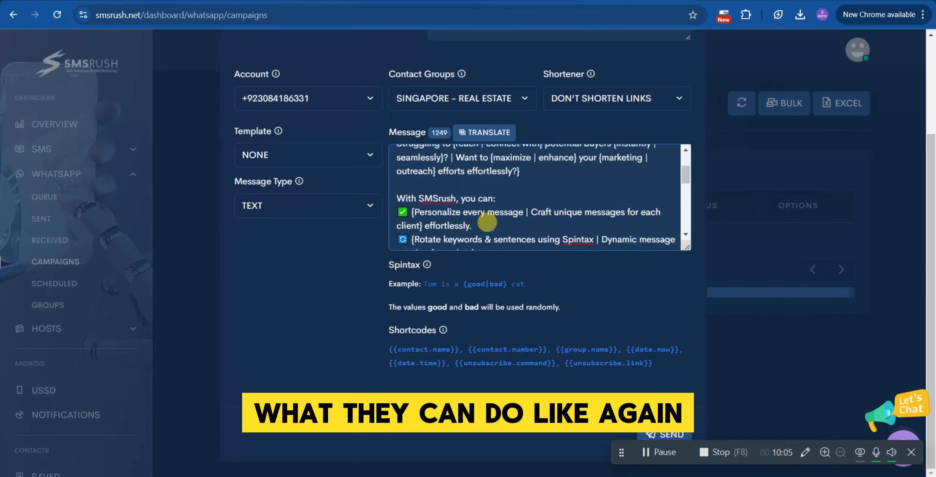
pyautogui.scroll(-2, 488, 222)
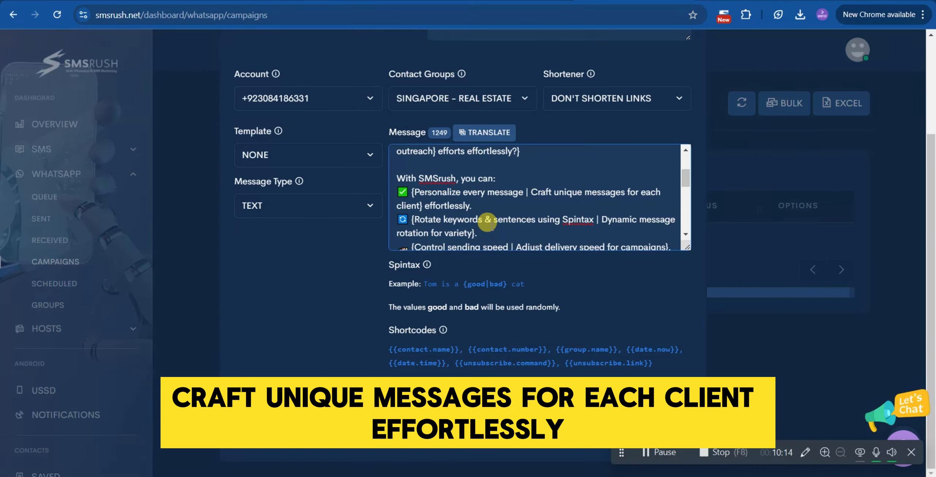
pyautogui.scroll(-1, 487, 222)
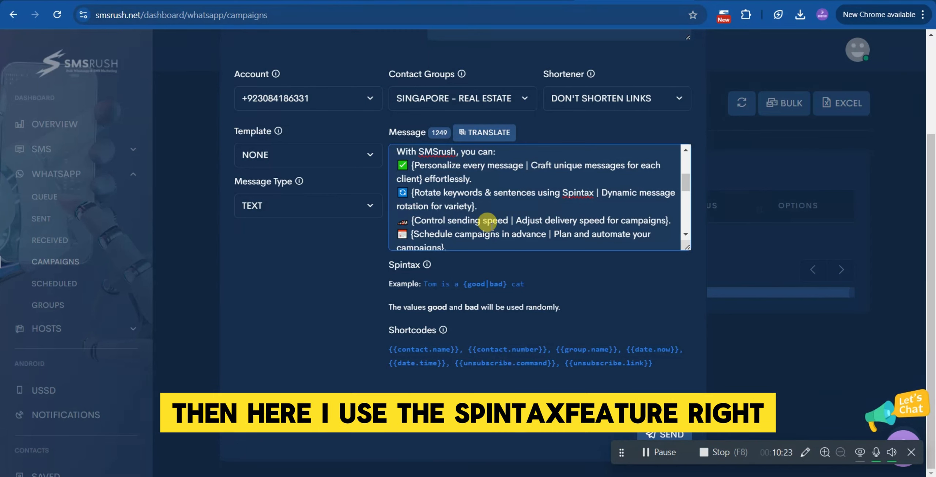
pyautogui.scroll(-2, 487, 221)
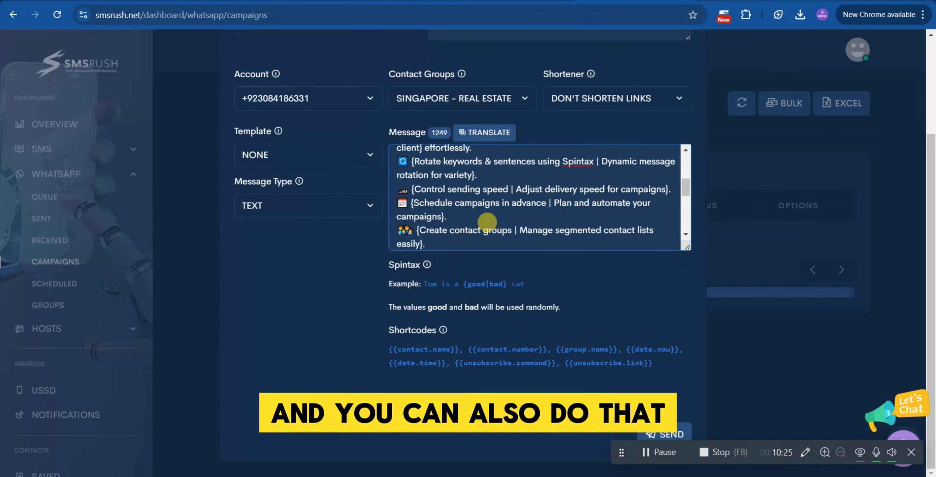
pyautogui.scroll(-3, 487, 222)
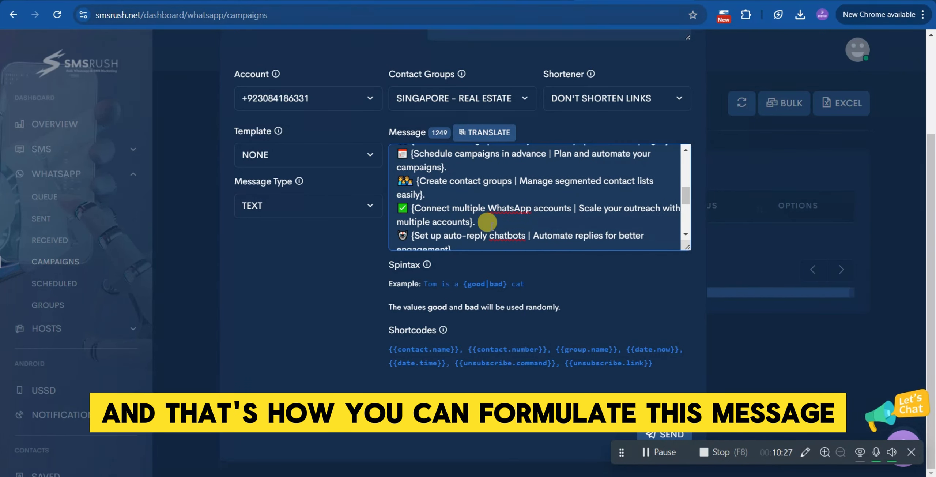
pyautogui.scroll(-1, 487, 223)
pyautogui.scroll(-8, 487, 223)
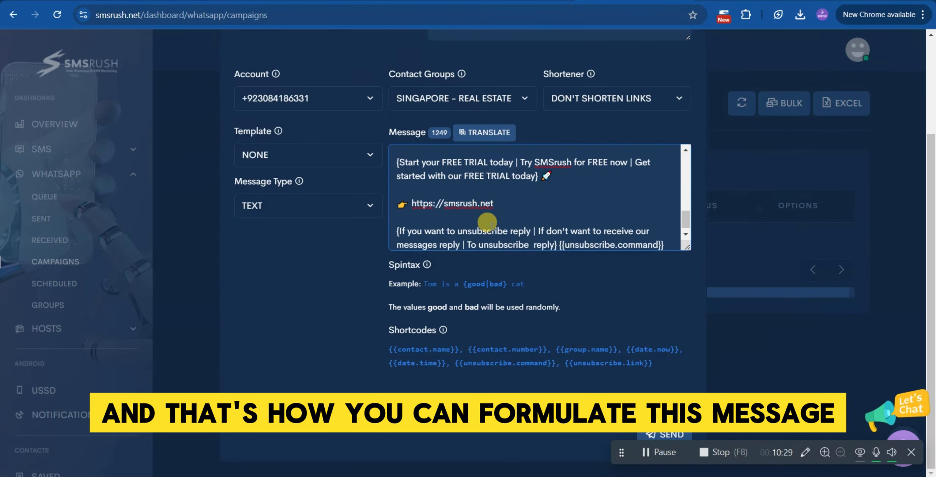
pyautogui.scroll(1, 488, 223)
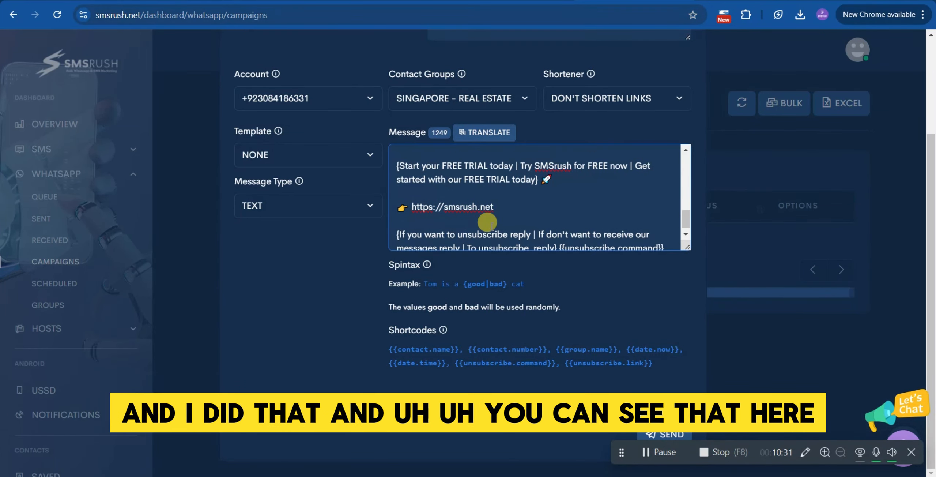
pyautogui.scroll(1, 488, 222)
pyautogui.scroll(-2, 488, 223)
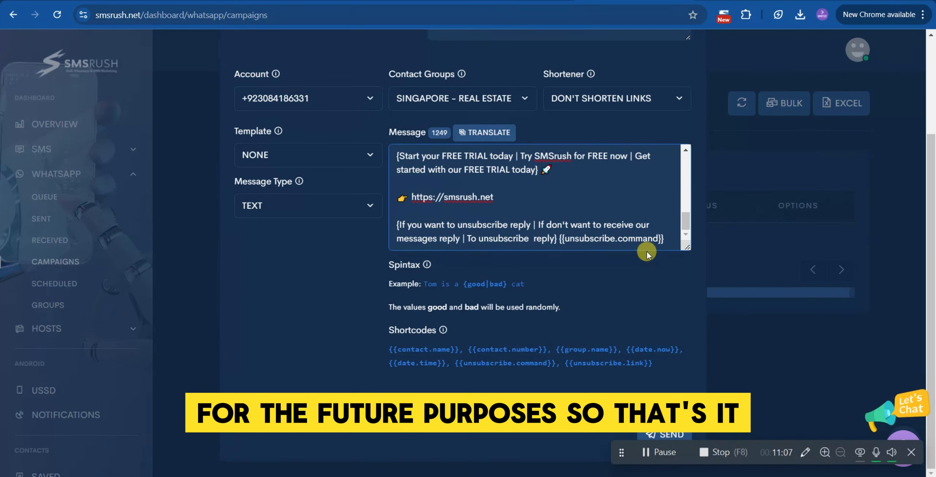
pyautogui.scroll(3, 650, 281)
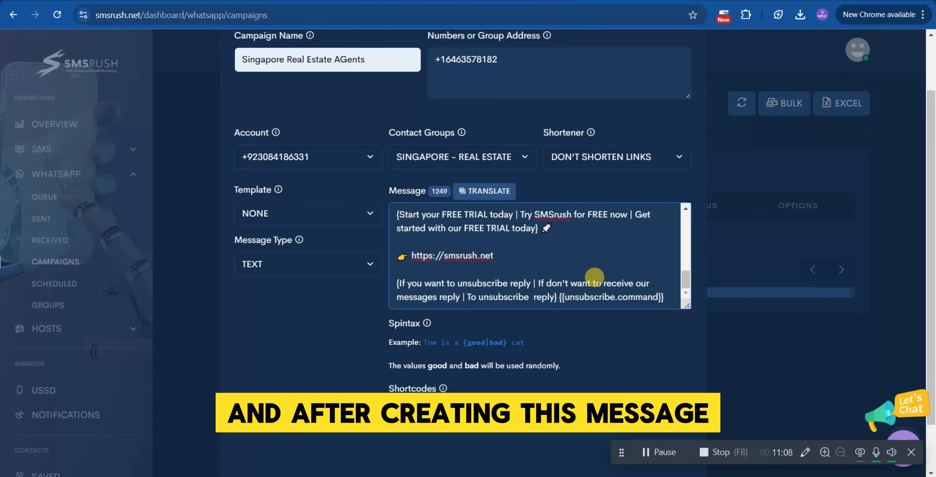
pyautogui.scroll(-3, 596, 278)
pyautogui.scroll(3, 594, 278)
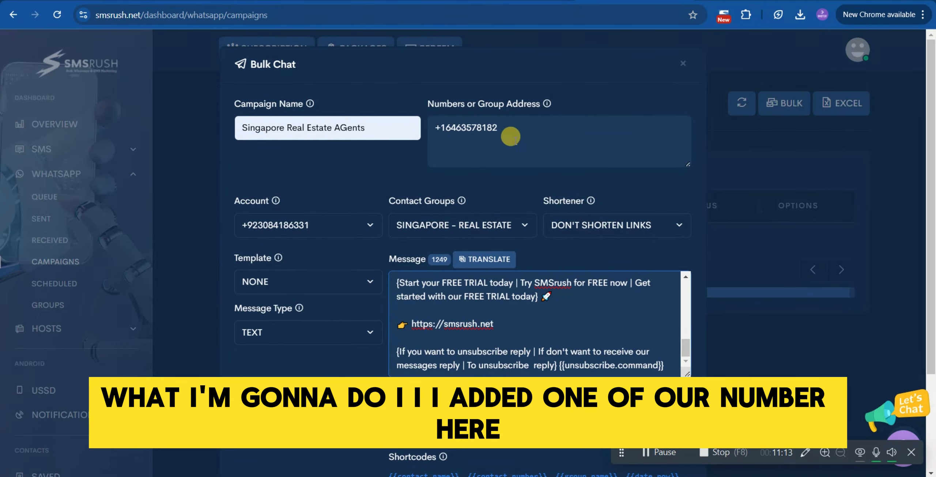
# Examine the test phone number entered in the Numbers or Group Address field.
pyautogui.click(513, 129)
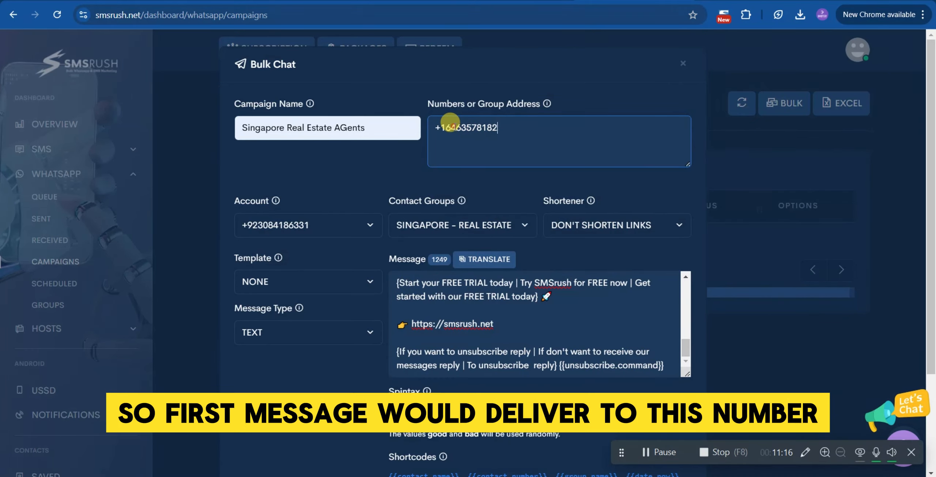
pyautogui.moveTo(455, 128); pyautogui.dragTo(516, 141)
pyautogui.click(587, 99)
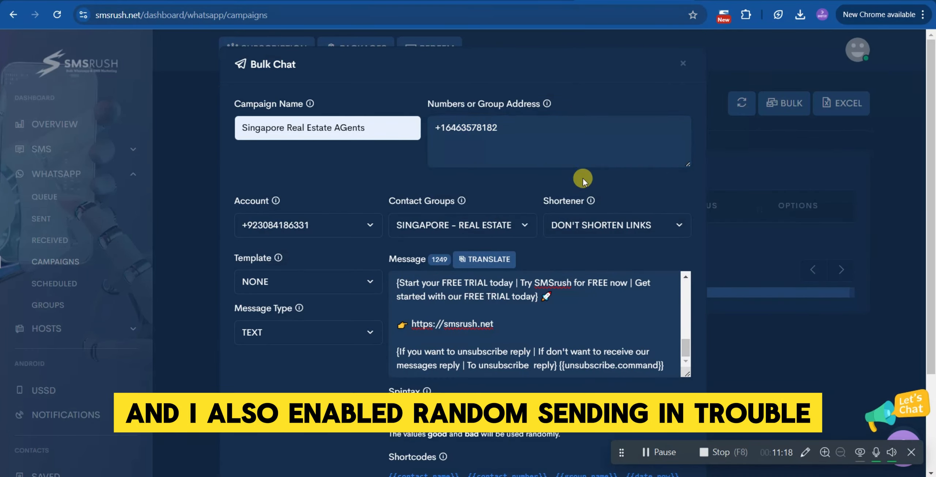
# Send the Singapore Real Estate AGents bulk WhatsApp campaign.
pyautogui.scroll(-3, 583, 178)
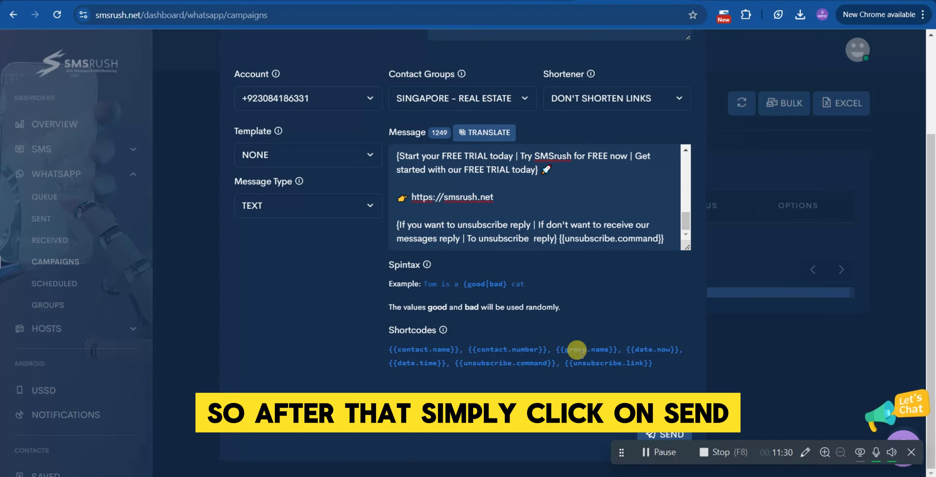
pyautogui.click(659, 434)
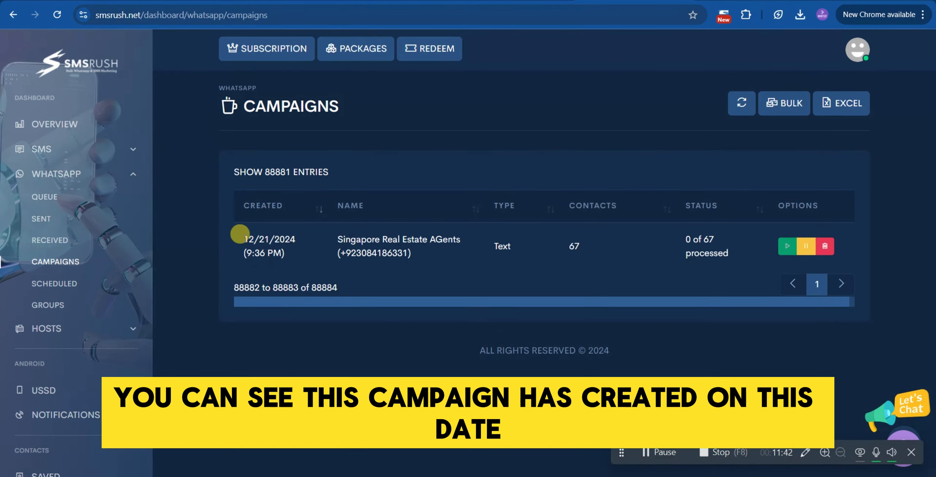
# Examine the new campaign's created date, name and processing status, then refresh the campaigns list.
pyautogui.moveTo(240, 233); pyautogui.dragTo(289, 254)
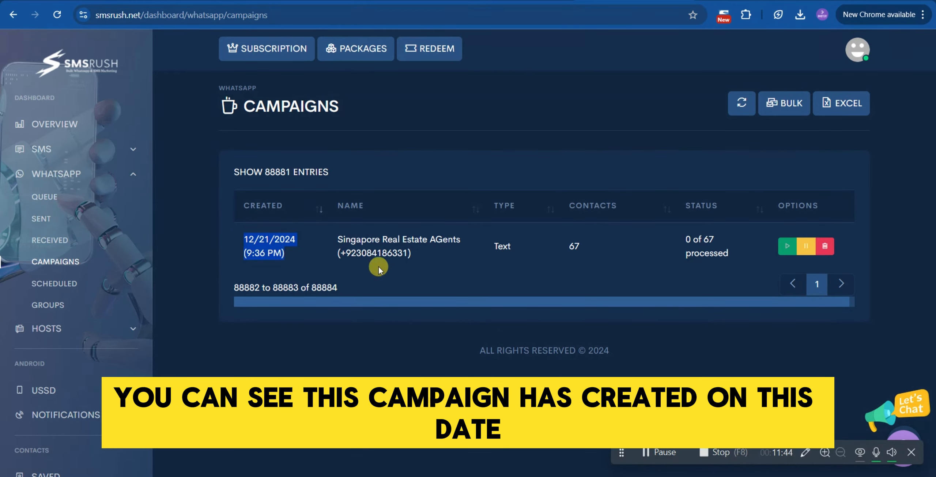
pyautogui.moveTo(335, 236); pyautogui.dragTo(461, 249)
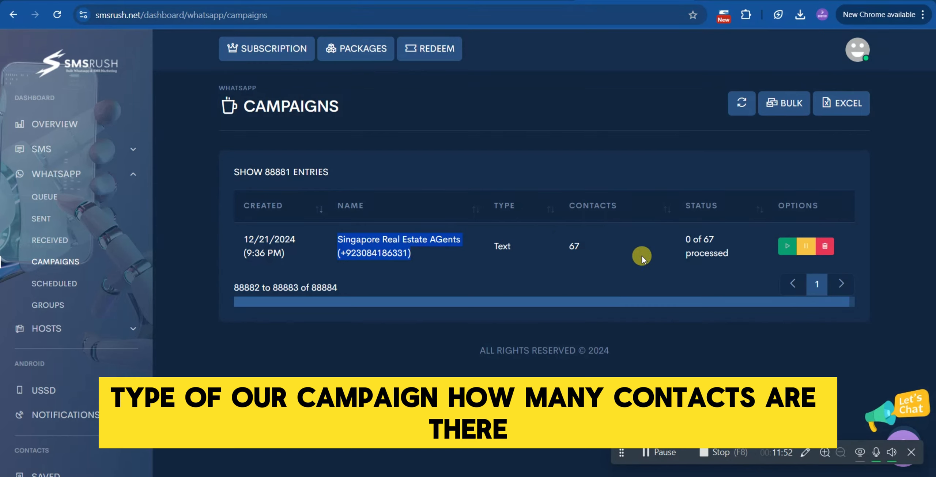
pyautogui.moveTo(681, 232); pyautogui.dragTo(715, 243)
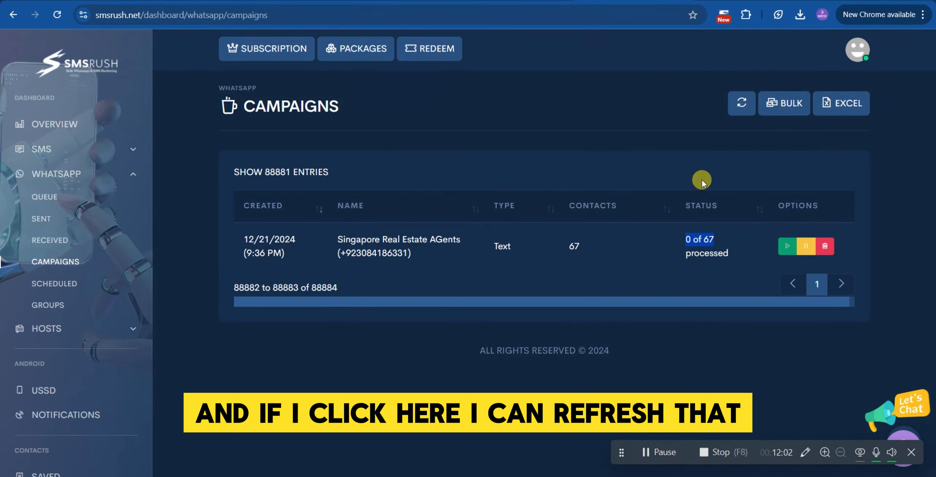
pyautogui.click(740, 107)
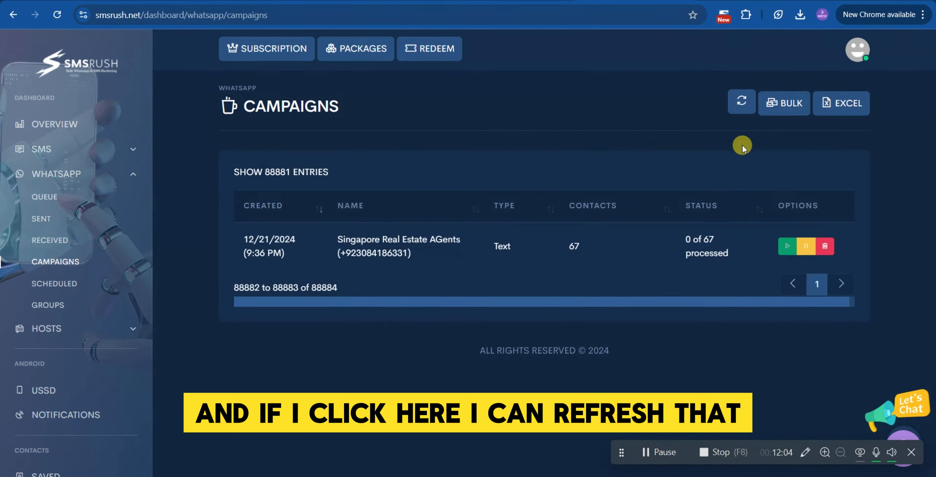